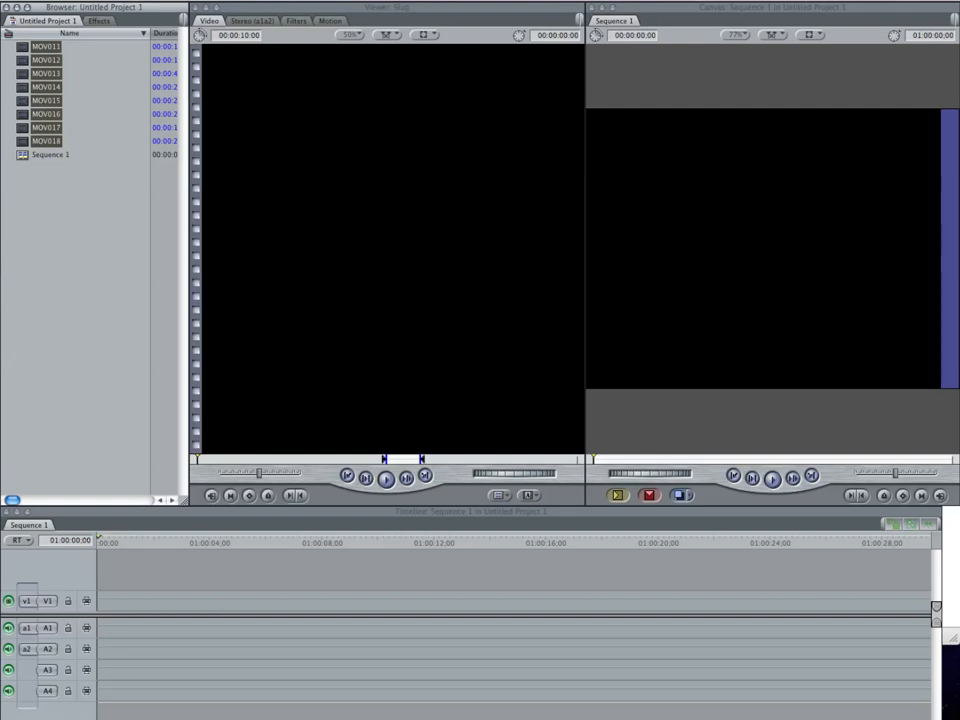
Preview clips MOV013, MOV017 and MOV018, and place MOV018 at the start of track V1 in Sequence 1
{"action": "left_click", "coordinate": [82, 88]}
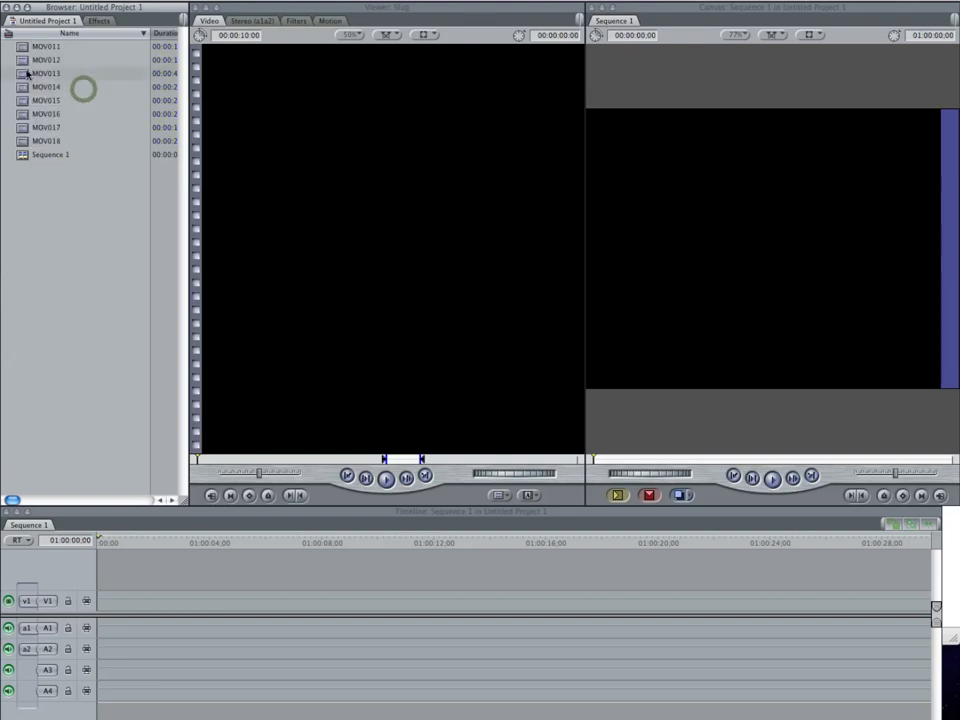
{"action": "double_click", "coordinate": [28, 74]}
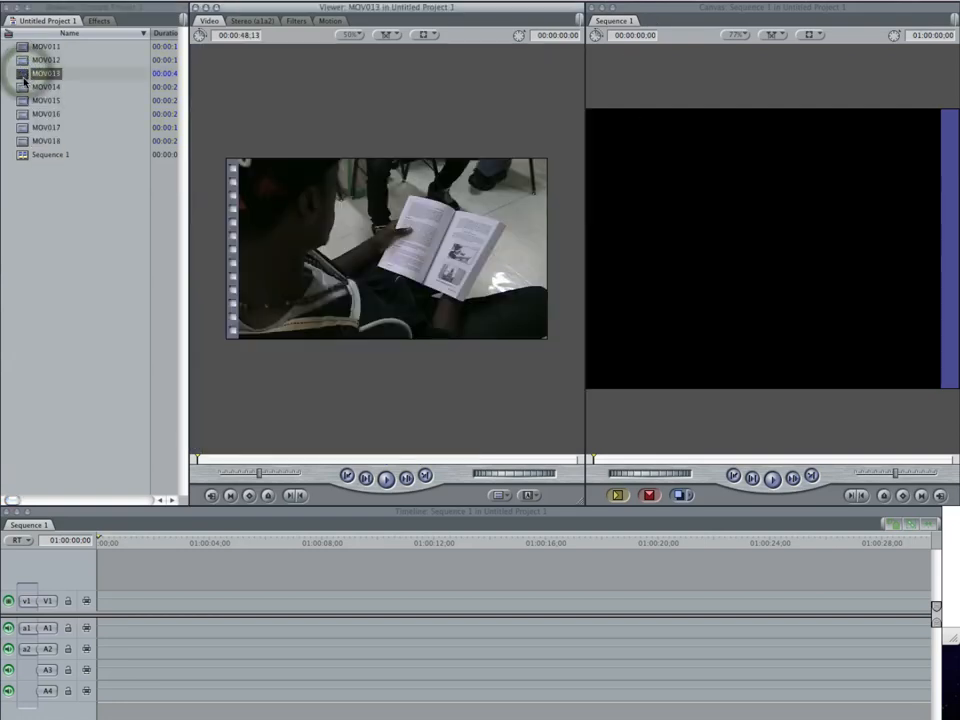
{"action": "double_click", "coordinate": [22, 128]}
{"action": "left_click", "coordinate": [22, 145]}
{"action": "double_click", "coordinate": [22, 145]}
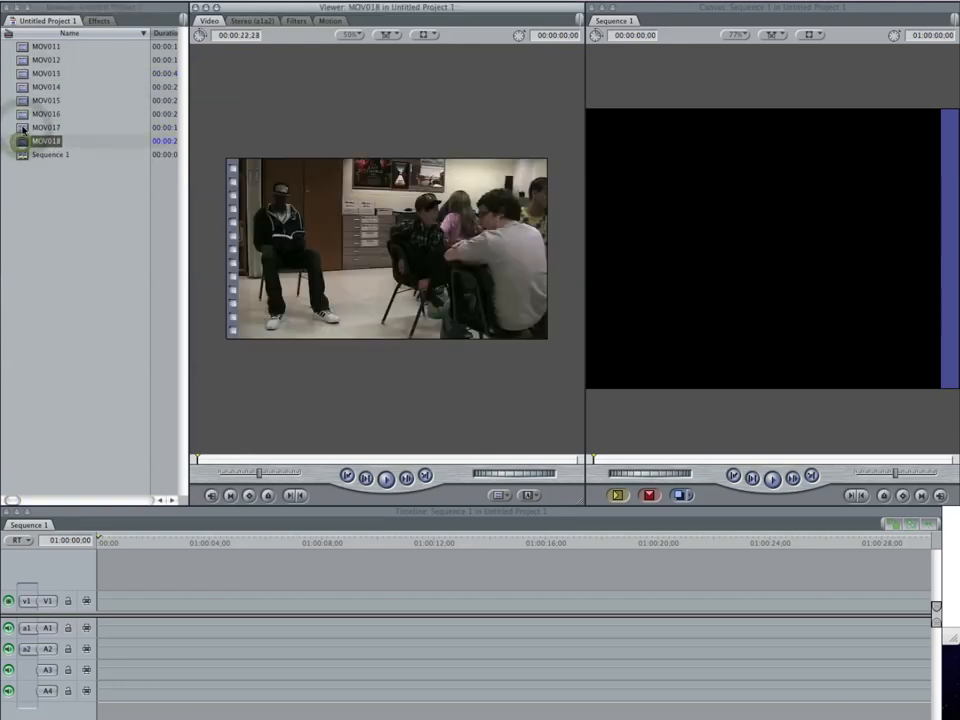
{"action": "left_click_drag", "start_coordinate": [22, 145], "coordinate": [103, 604]}
{"action": "left_click", "coordinate": [597, 216]}
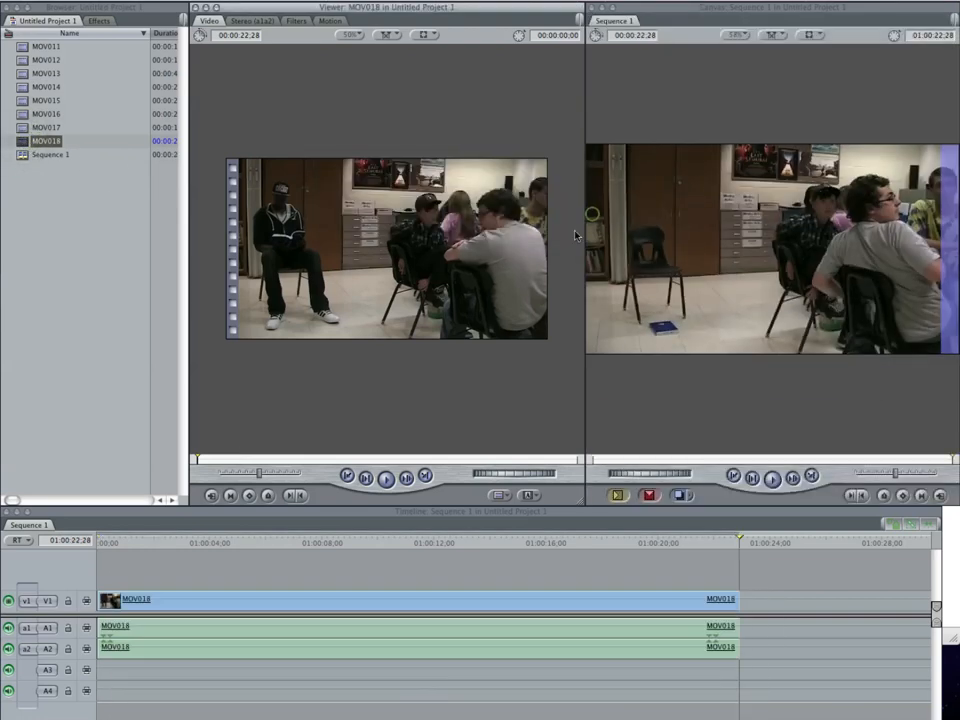
Load clip MOV013 for viewing and move the sequence playhead to 01:00:00;28
{"action": "mouse_move", "coordinate": [181, 543]}
{"action": "left_mouse_down"}
{"action": "mouse_move", "coordinate": [358, 553]}
{"action": "mouse_move", "coordinate": [177, 545]}
{"action": "left_mouse_up"}
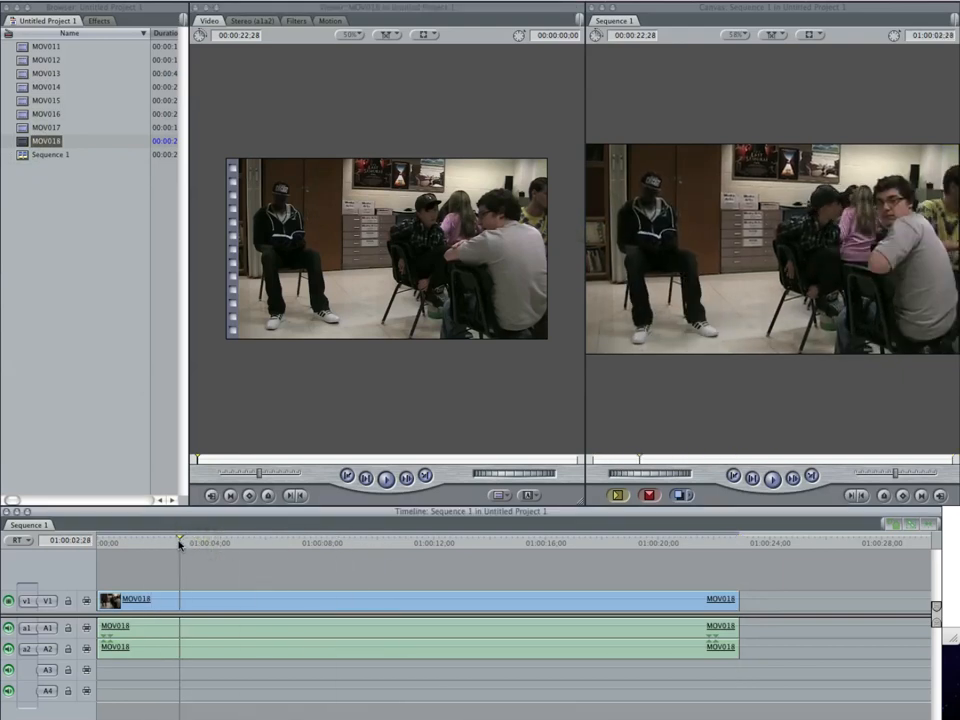
{"action": "double_click", "coordinate": [19, 60]}
{"action": "double_click", "coordinate": [20, 74]}
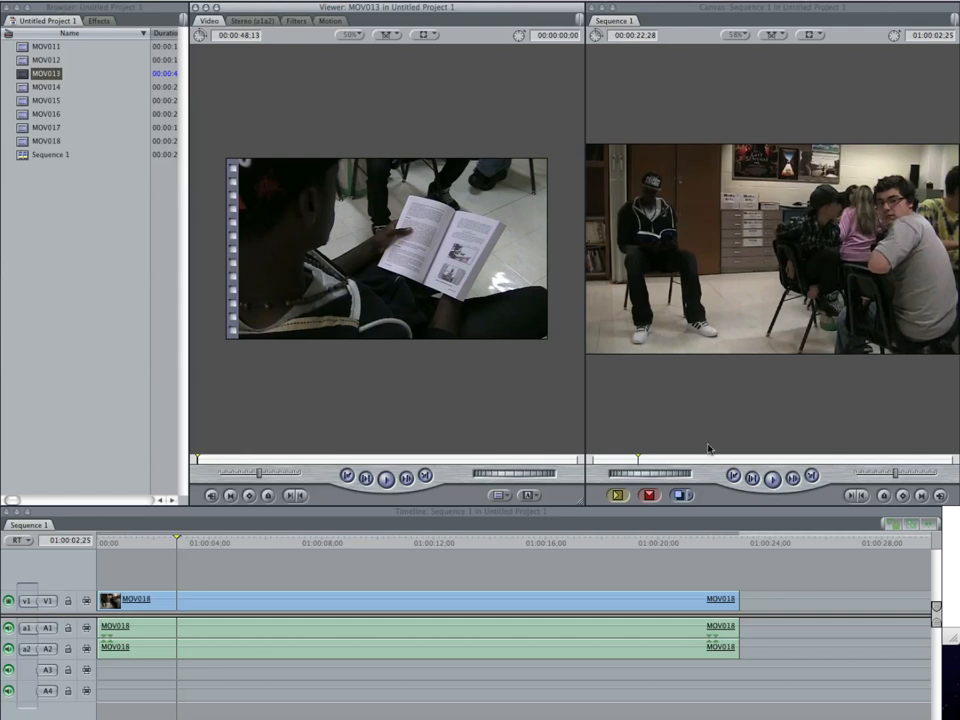
{"action": "left_click", "coordinate": [128, 545]}
{"action": "left_click_drag", "start_coordinate": [127, 547], "coordinate": [123, 546]}
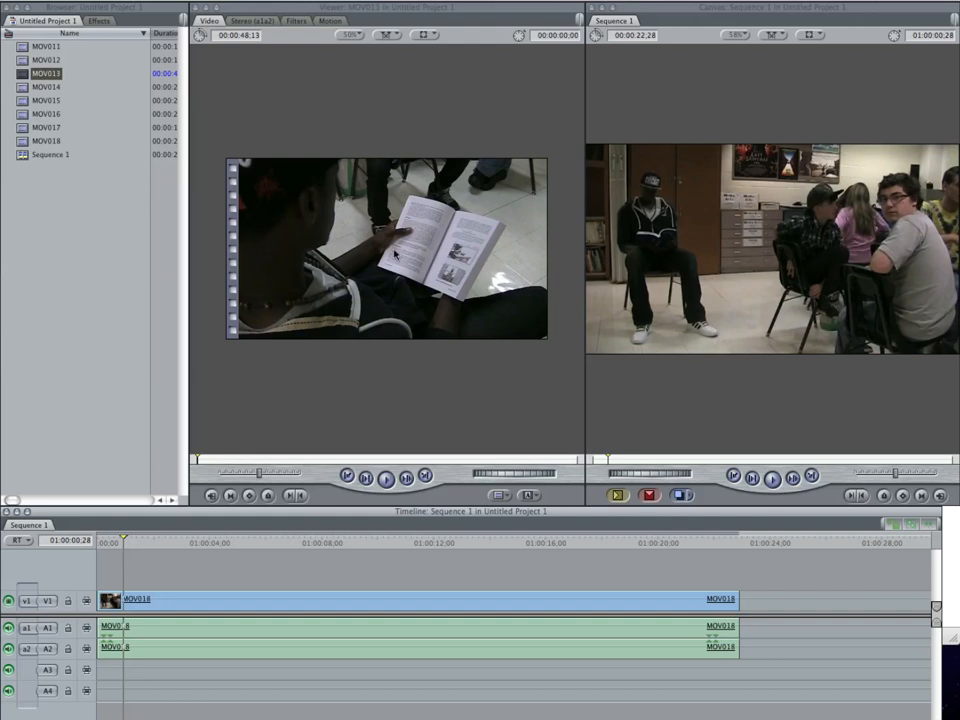
Try placing MOV013 on a new video track above MOV018 with its end trimmed to match, and undo it
{"action": "left_click_drag", "start_coordinate": [372, 225], "coordinate": [111, 579]}
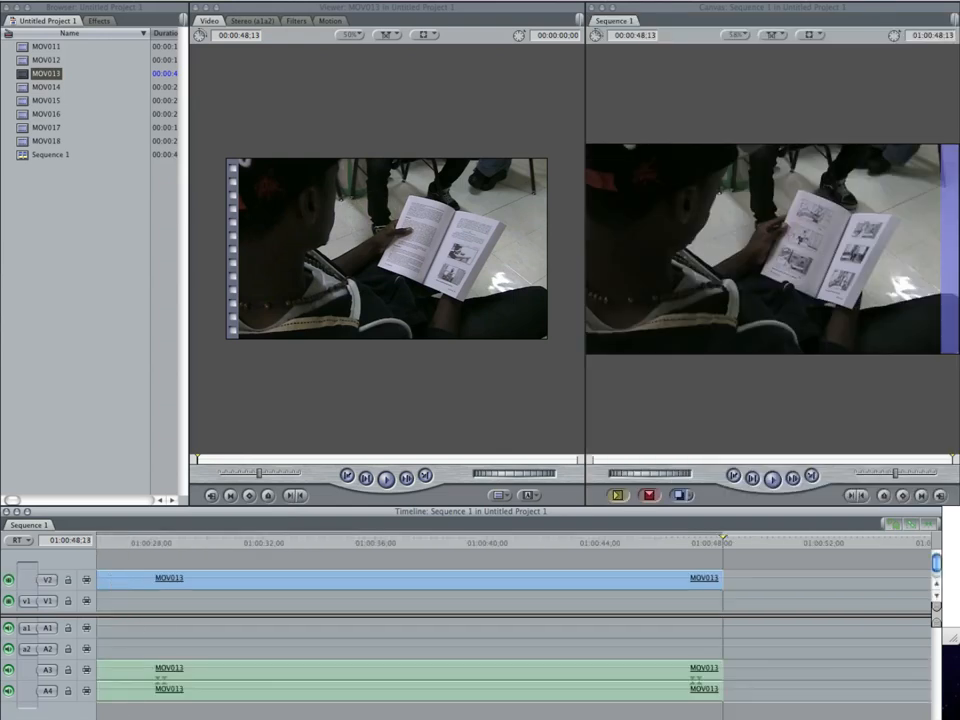
{"action": "key", "text": "super+minus"}
{"action": "key", "text": "super+minus"}
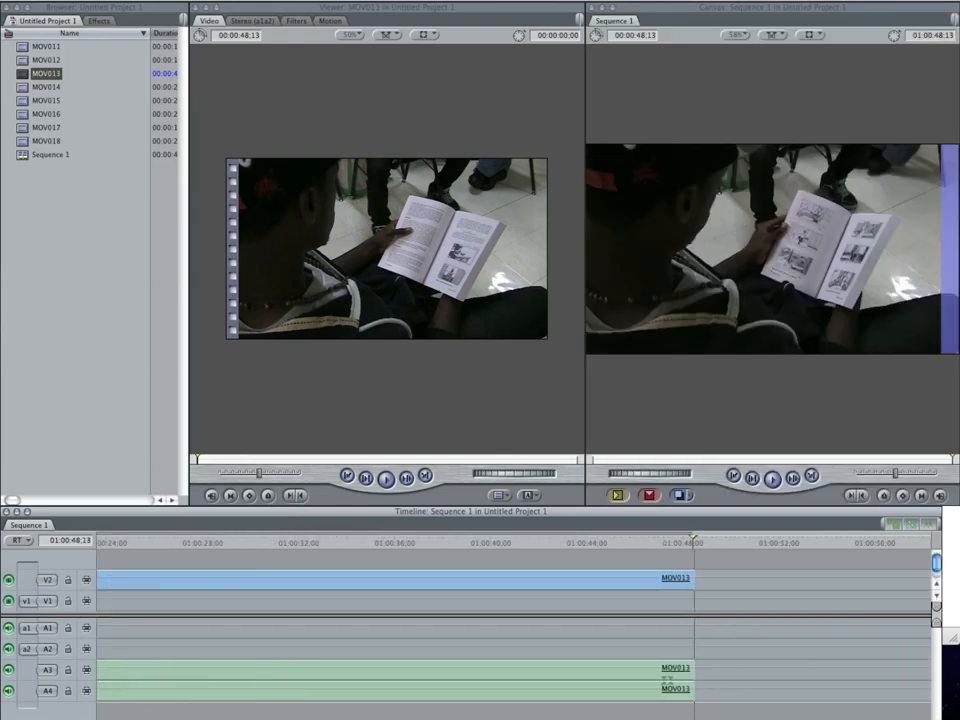
{"action": "key", "text": "super+minus"}
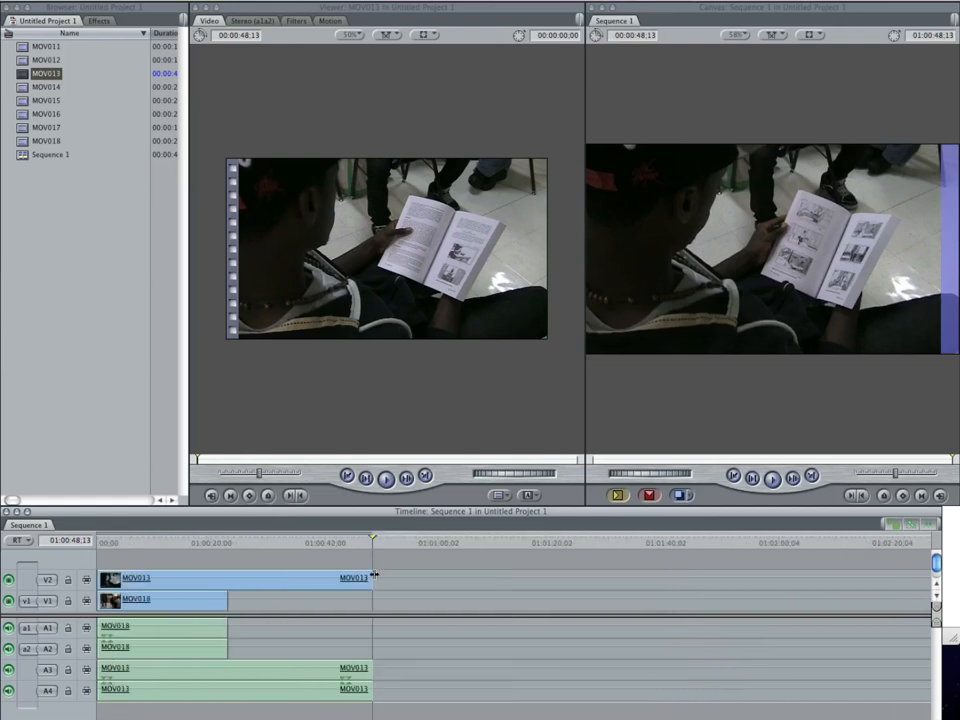
{"action": "left_click_drag", "start_coordinate": [371, 578], "coordinate": [228, 578]}
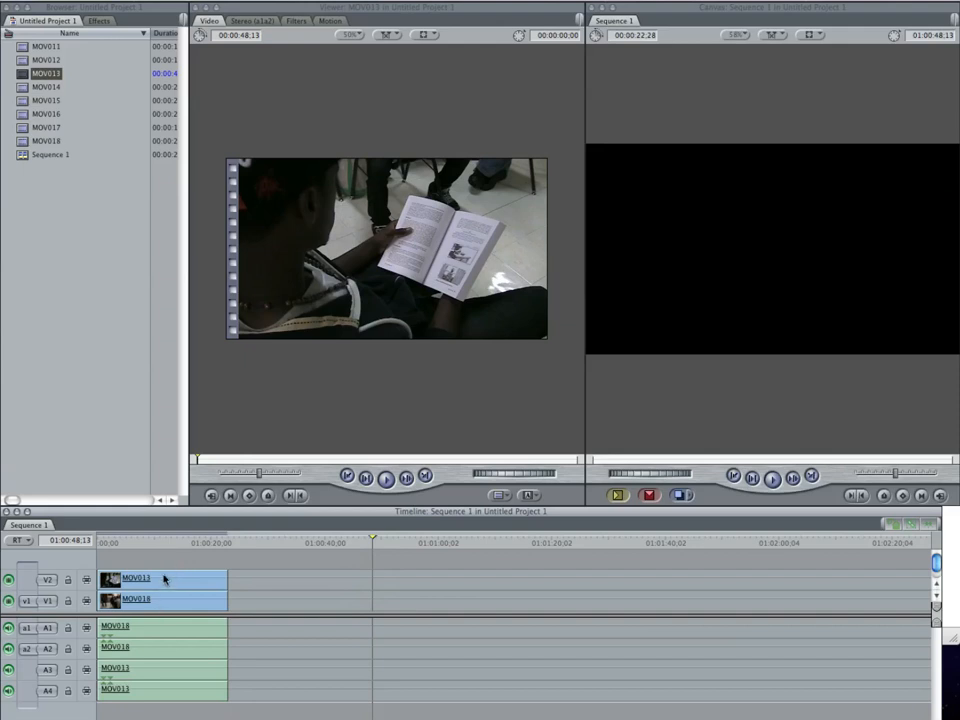
{"action": "key", "text": "super+z"}
{"action": "key", "text": "super+z"}
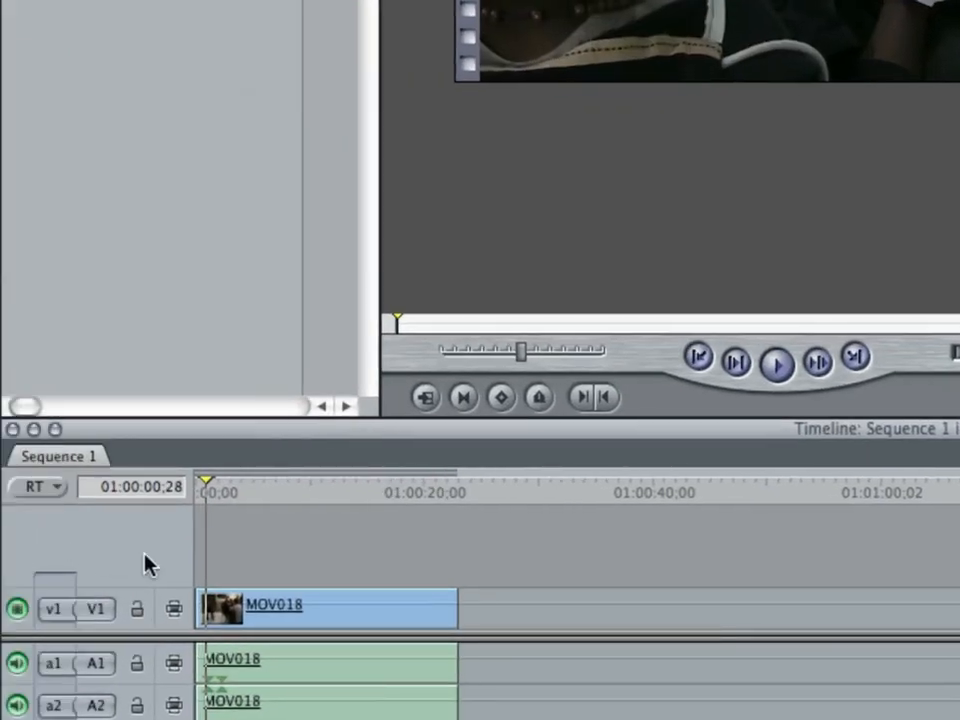
Add a new video track above V1
{"action": "right_click", "coordinate": [88, 552]}
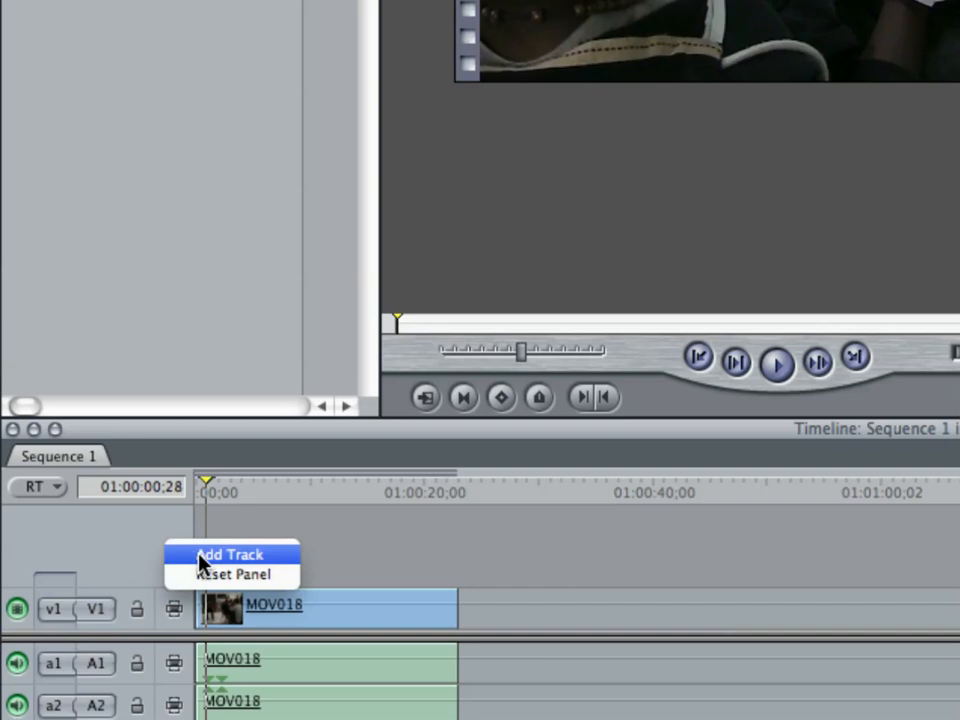
{"action": "left_click", "coordinate": [197, 558]}
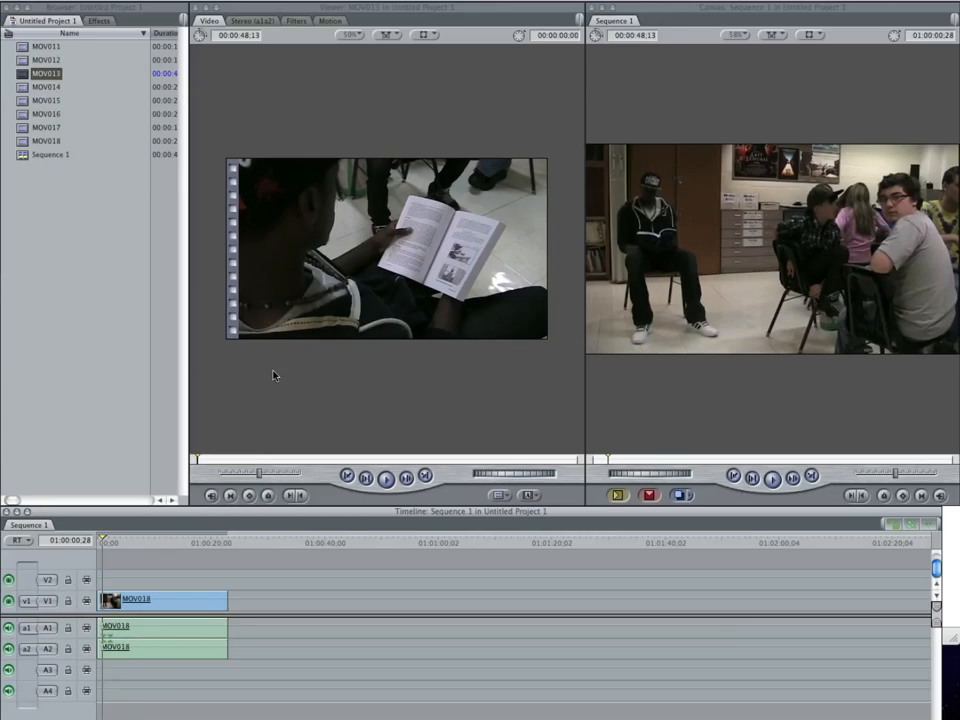
Try placing MOV013 on V2 partway along MOV018, and undo the placement
{"action": "left_click_drag", "start_coordinate": [642, 14], "coordinate": [556, 221]}
{"action": "left_click_drag", "start_coordinate": [279, 411], "coordinate": [162, 580]}
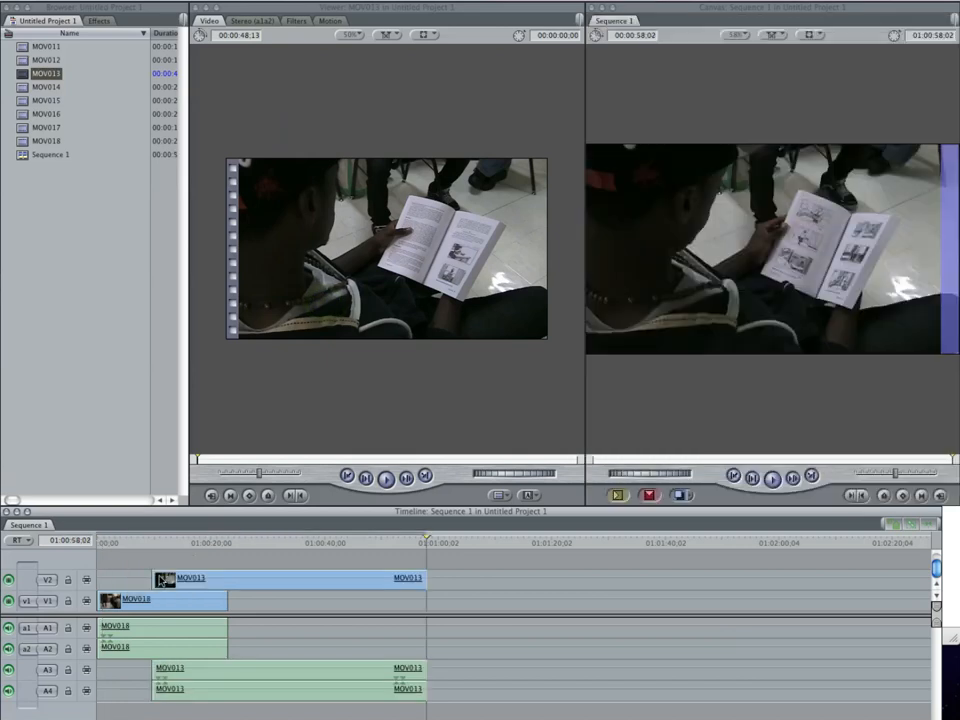
{"action": "key", "text": "super+z"}
{"action": "key", "text": "super+z"}
Place MOV013 at the start of track V2 and trim its end to match the end of MOV018
{"action": "left_click_drag", "start_coordinate": [375, 278], "coordinate": [96, 573]}
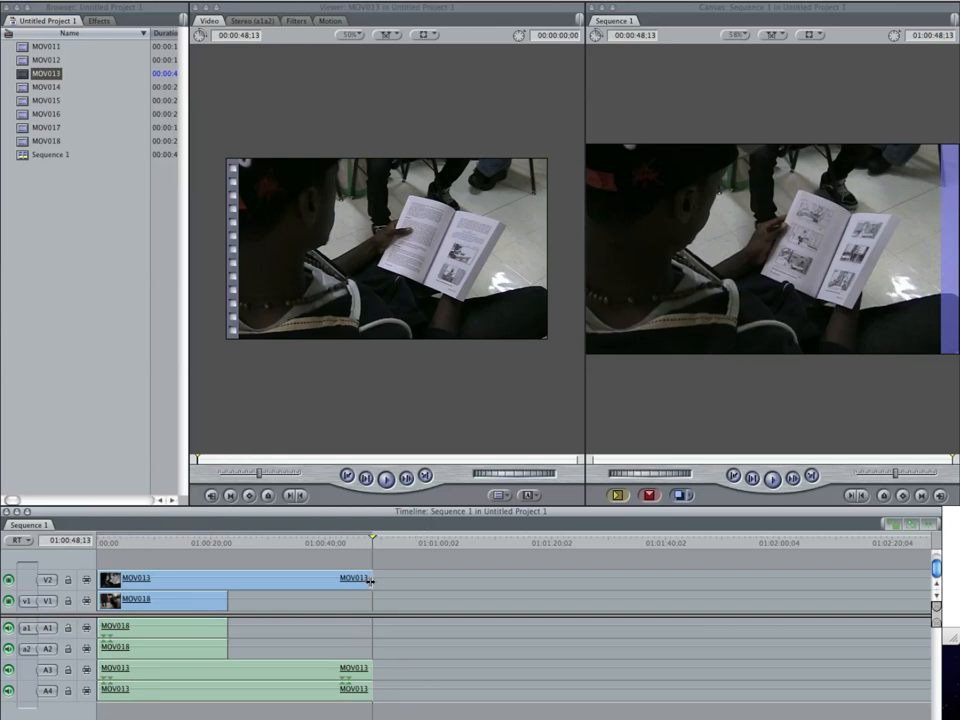
{"action": "left_click_drag", "start_coordinate": [370, 580], "coordinate": [288, 581]}
{"action": "left_click_drag", "start_coordinate": [244, 582], "coordinate": [233, 582]}
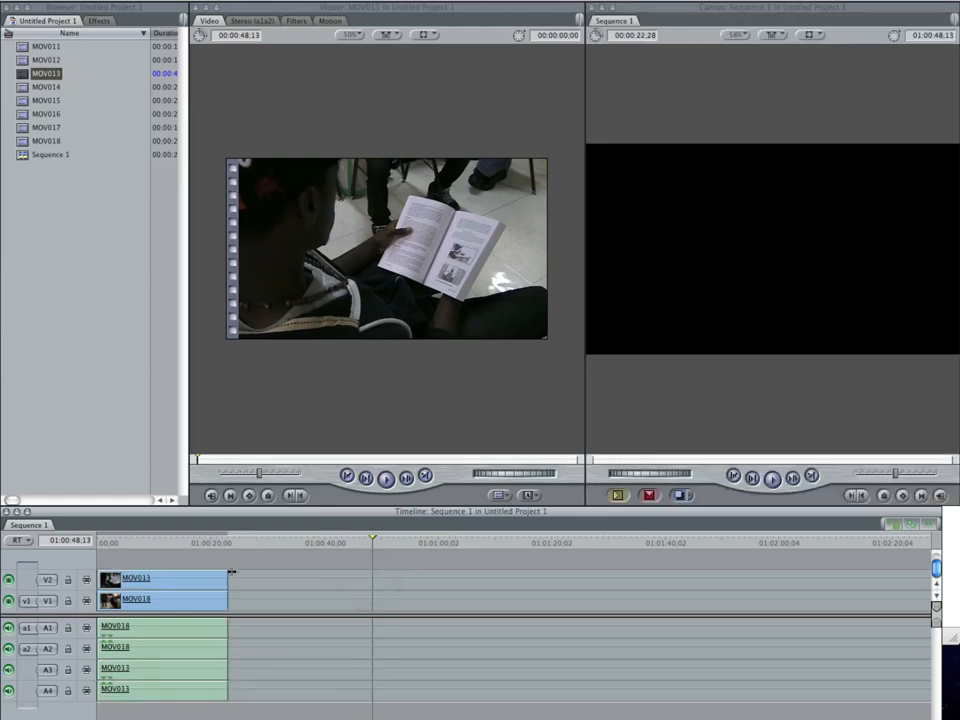
Move the playhead to 01:00:07;02 and open the motion settings of the MOV013 clip on V2
{"action": "key", "text": "super+equal"}
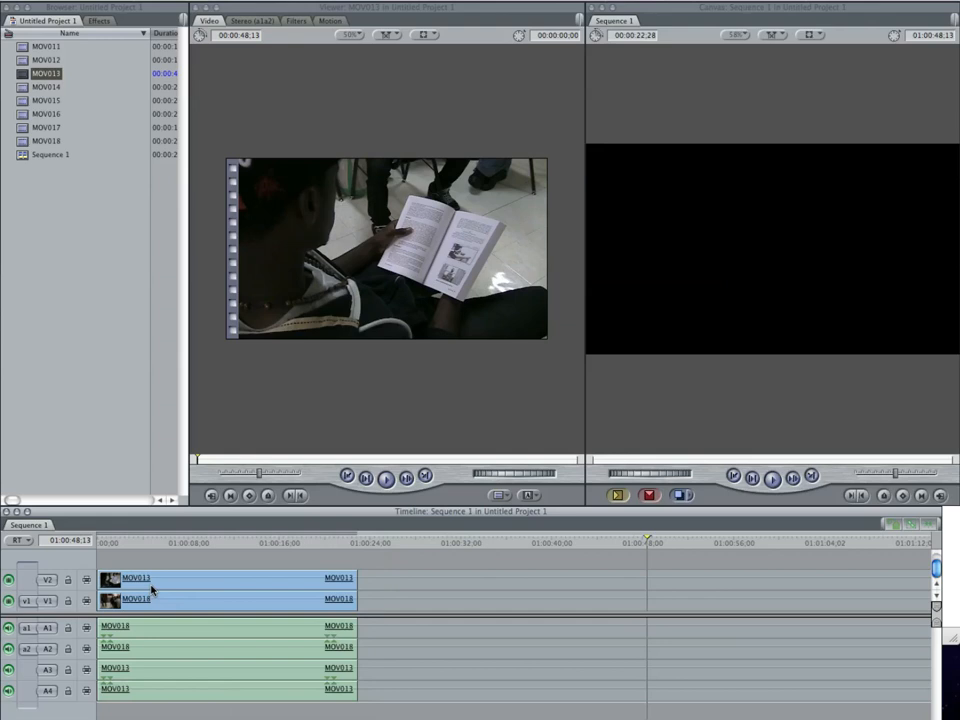
{"action": "key", "text": "super+equal"}
{"action": "key", "text": "super+equal"}
{"action": "left_click_drag", "start_coordinate": [218, 542], "coordinate": [258, 542]}
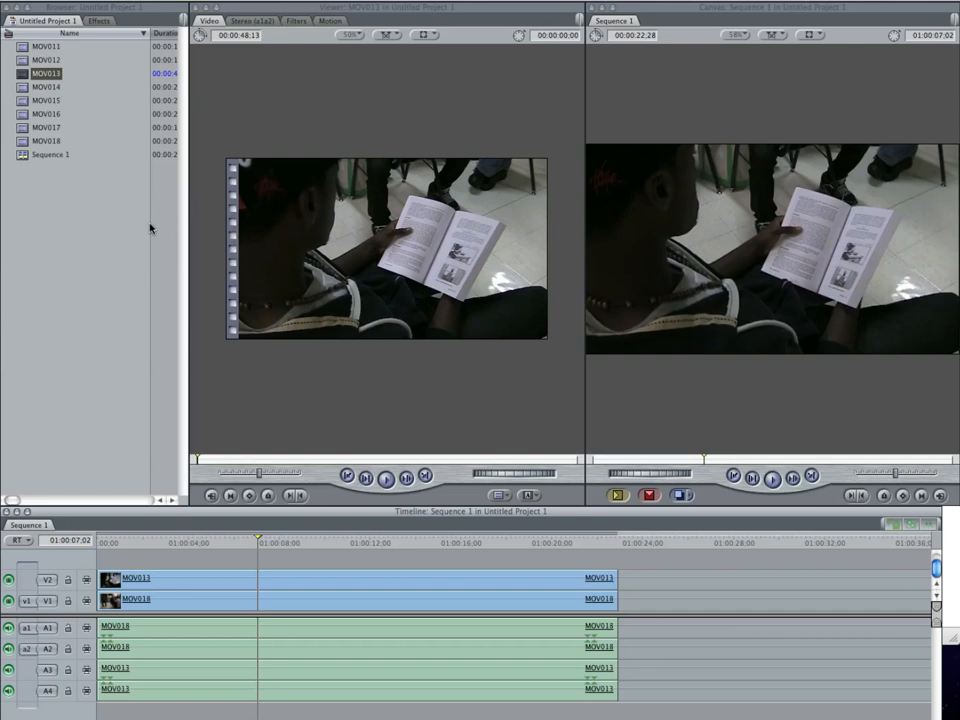
{"action": "double_click", "coordinate": [259, 585]}
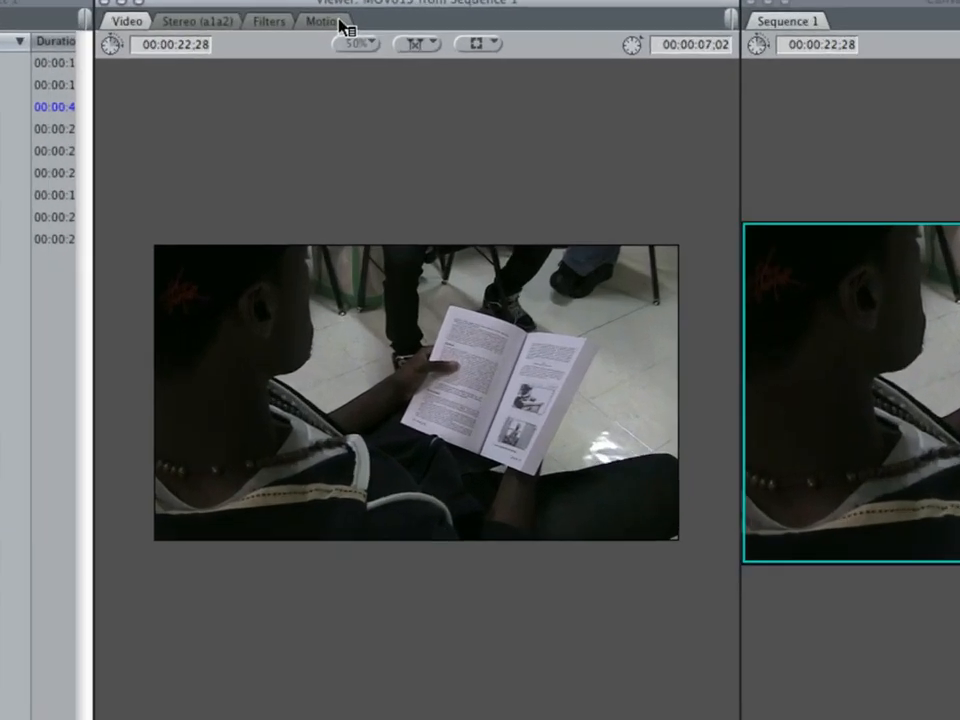
{"action": "left_click", "coordinate": [339, 23]}
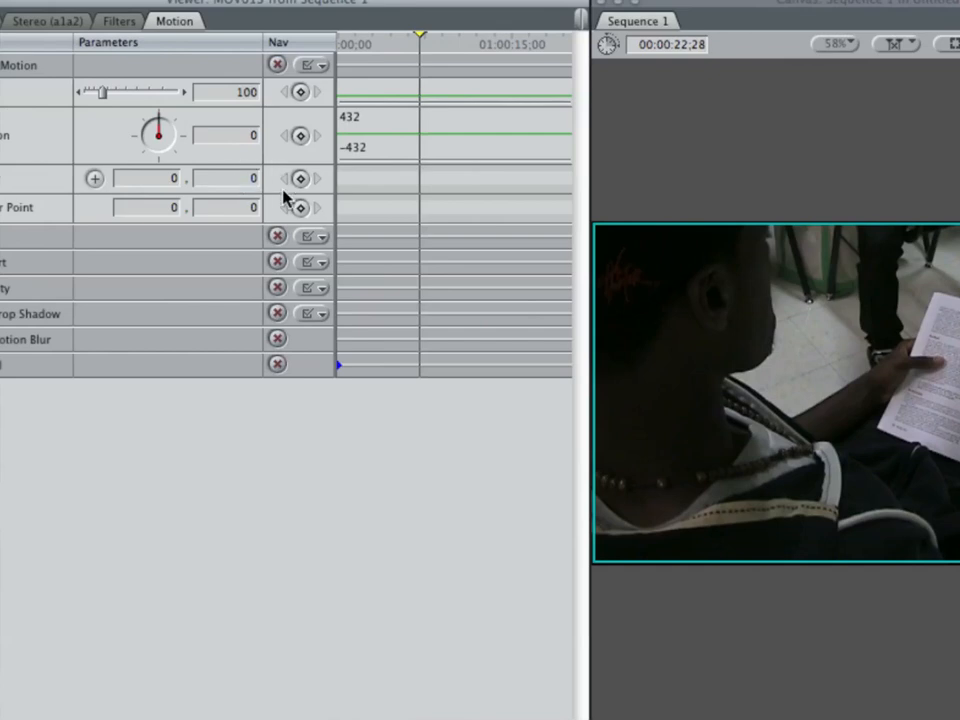
Try a vertical Center value of 360 on MOV013 and set it back to 0
{"action": "type", "text": "360"}
{"action": "key", "text": "Return"}
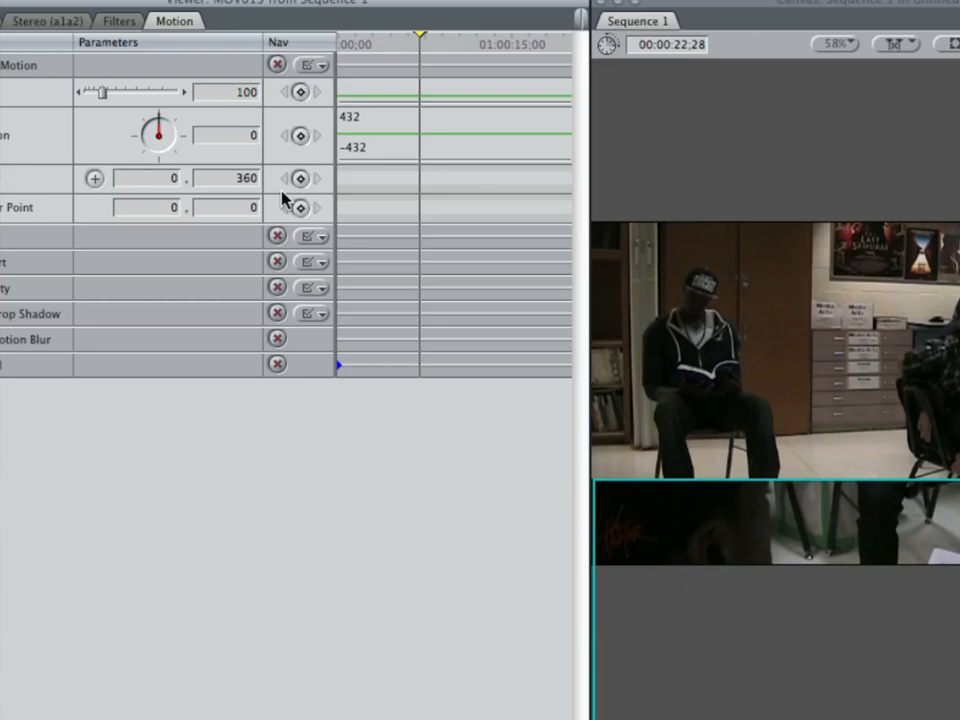
{"action": "left_click_drag", "start_coordinate": [227, 178], "coordinate": [287, 180]}
{"action": "type", "text": "0"}
{"action": "key", "text": "Return"}
Set the horizontal Center value of MOV013 to 360
{"action": "left_click", "coordinate": [170, 178]}
{"action": "type", "text": "360"}
{"action": "key", "text": "Return"}
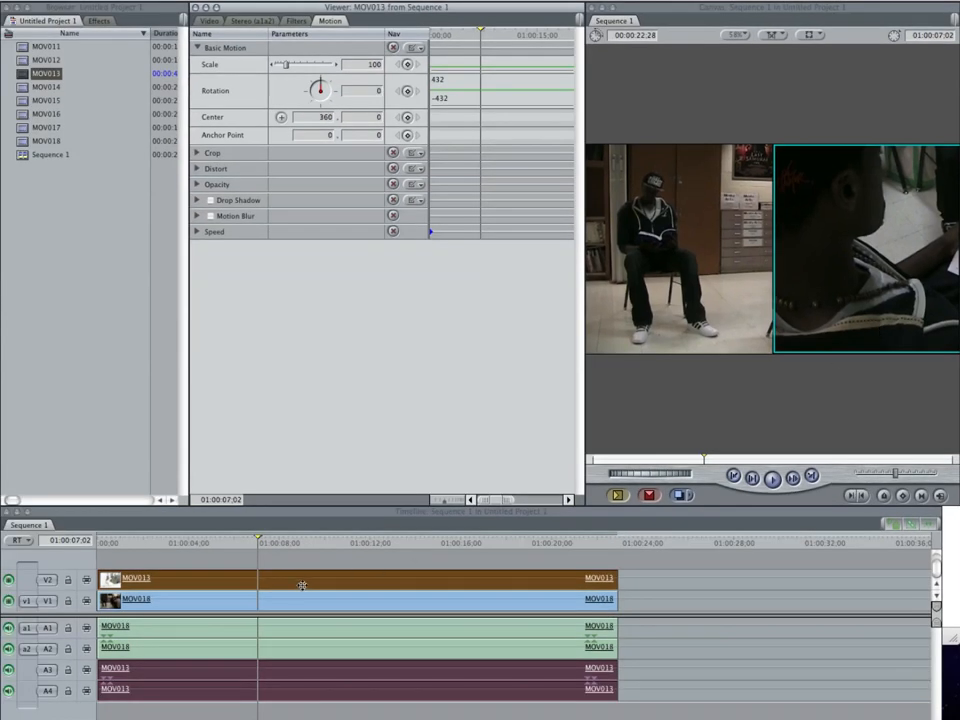
Move the playhead to 01:00:05;02 and set the horizontal Center value of MOV013 back to 0
{"action": "left_click_drag", "start_coordinate": [251, 546], "coordinate": [212, 542]}
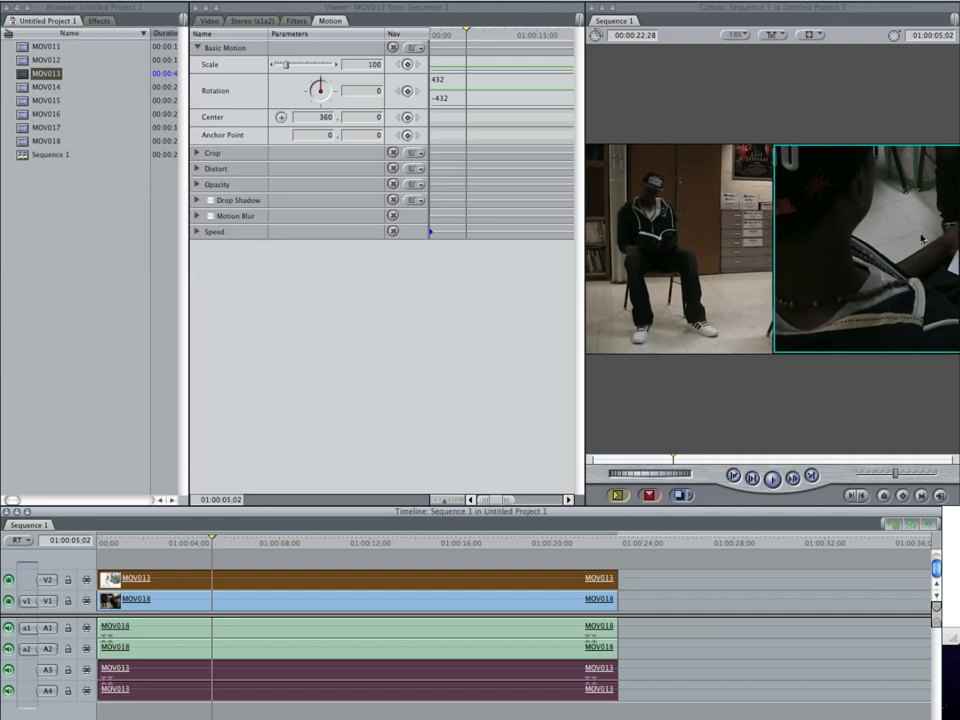
{"action": "left_click", "coordinate": [335, 117]}
{"action": "type", "text": "0"}
{"action": "key", "text": "Return"}
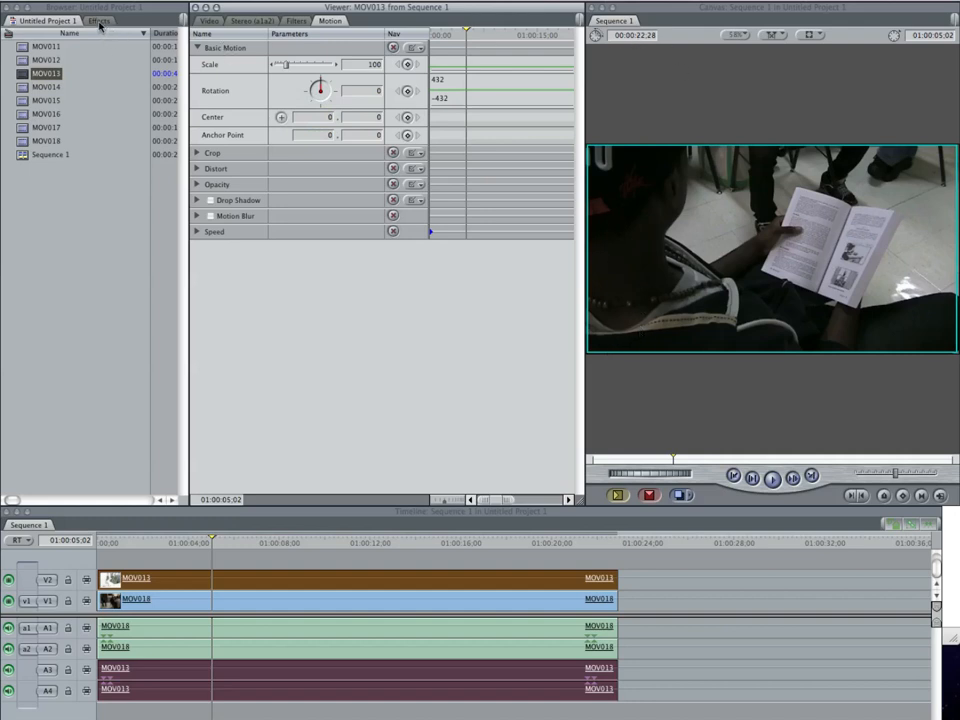
Crop the left side of MOV013 by 50
{"action": "left_click", "coordinate": [197, 153]}
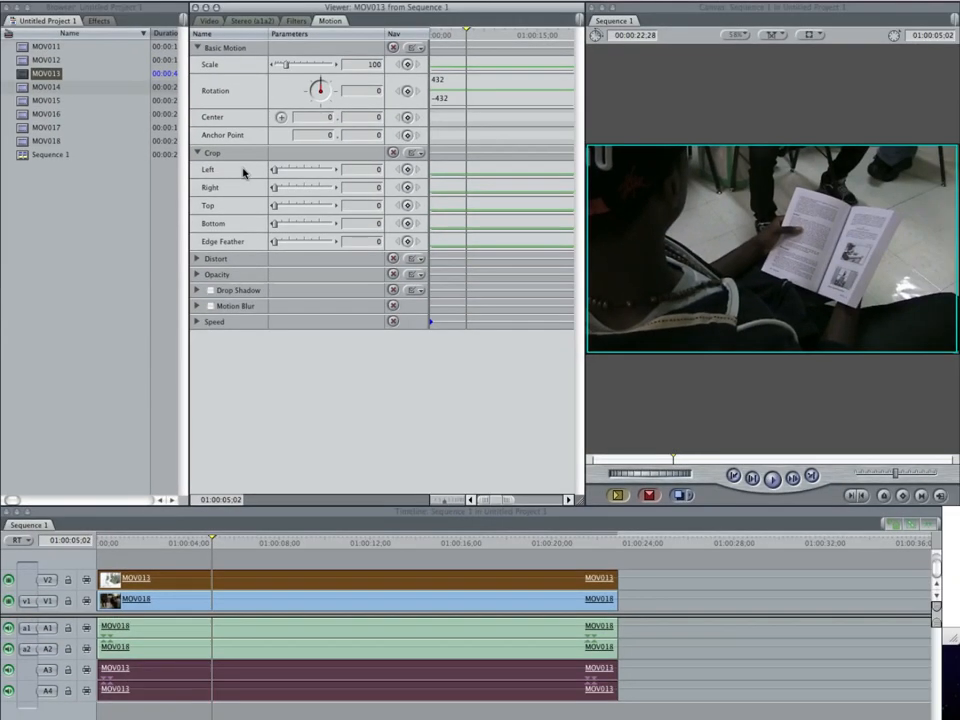
{"action": "left_click_drag", "start_coordinate": [274, 169], "coordinate": [303, 174]}
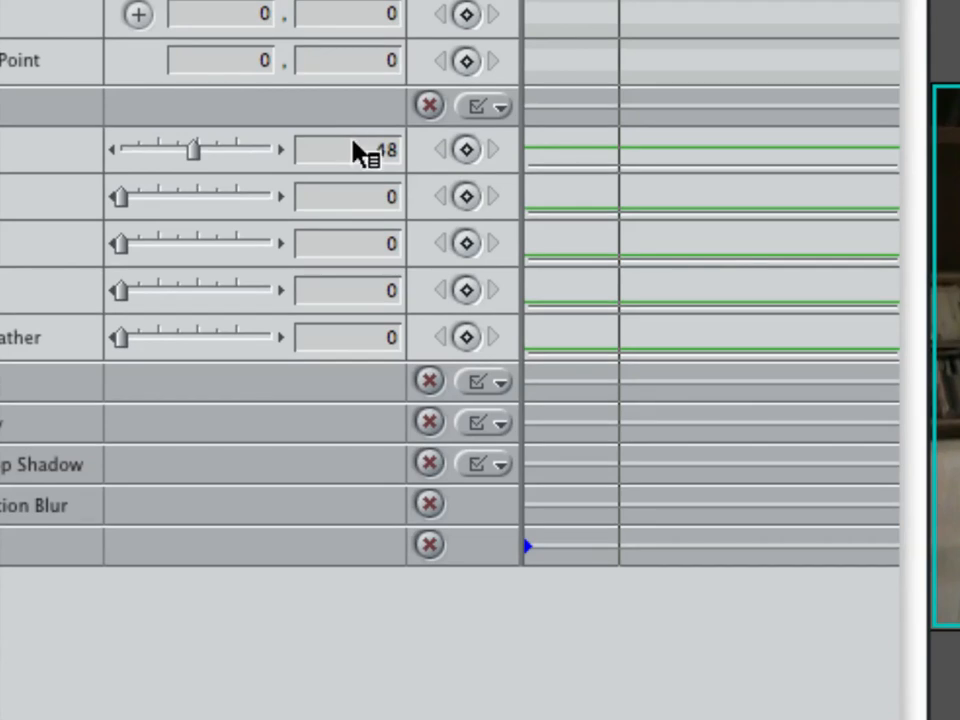
{"action": "left_click_drag", "start_coordinate": [336, 154], "coordinate": [408, 155]}
{"action": "type", "text": "50"}
{"action": "key", "text": "Return"}
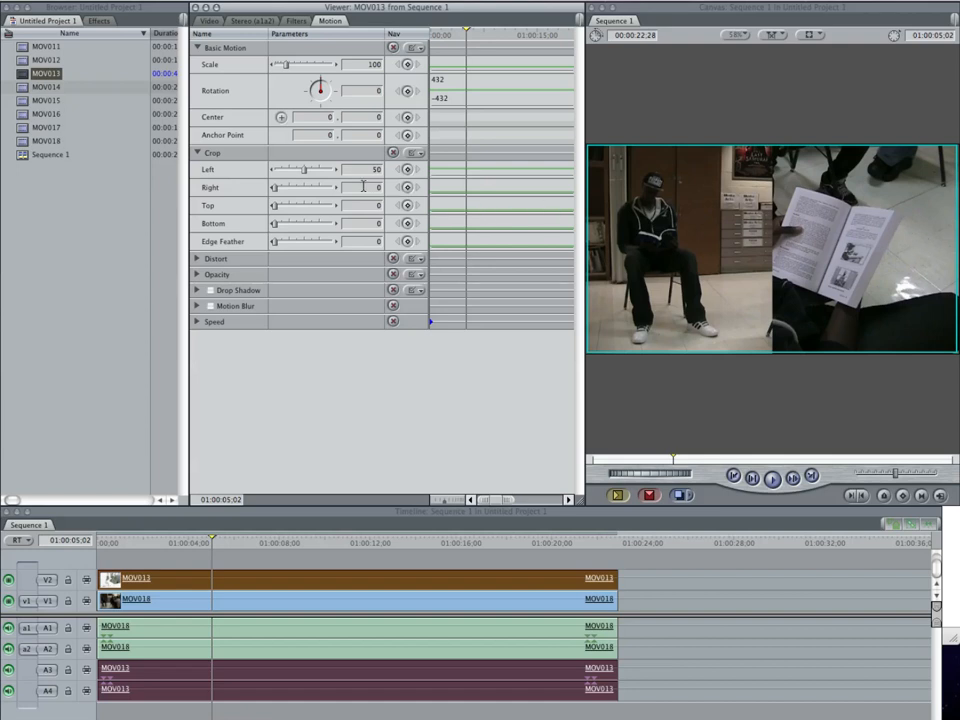
Change the left crop of MOV013 to 36 and set its horizontal Center value to 90
{"action": "left_click_drag", "start_coordinate": [301, 174], "coordinate": [300, 175]}
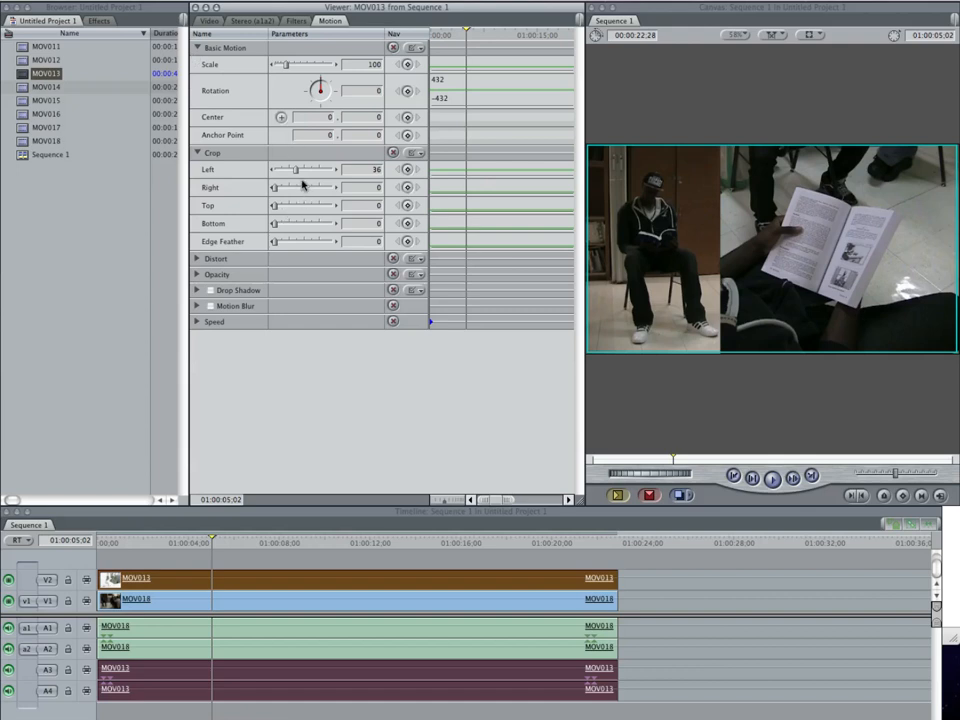
{"action": "left_click", "coordinate": [316, 118]}
{"action": "key", "text": "Return"}
Try left crop values of 49 and 35 on MOV013 and reset the left crop to 0
{"action": "left_click_drag", "start_coordinate": [295, 170], "coordinate": [303, 175]}
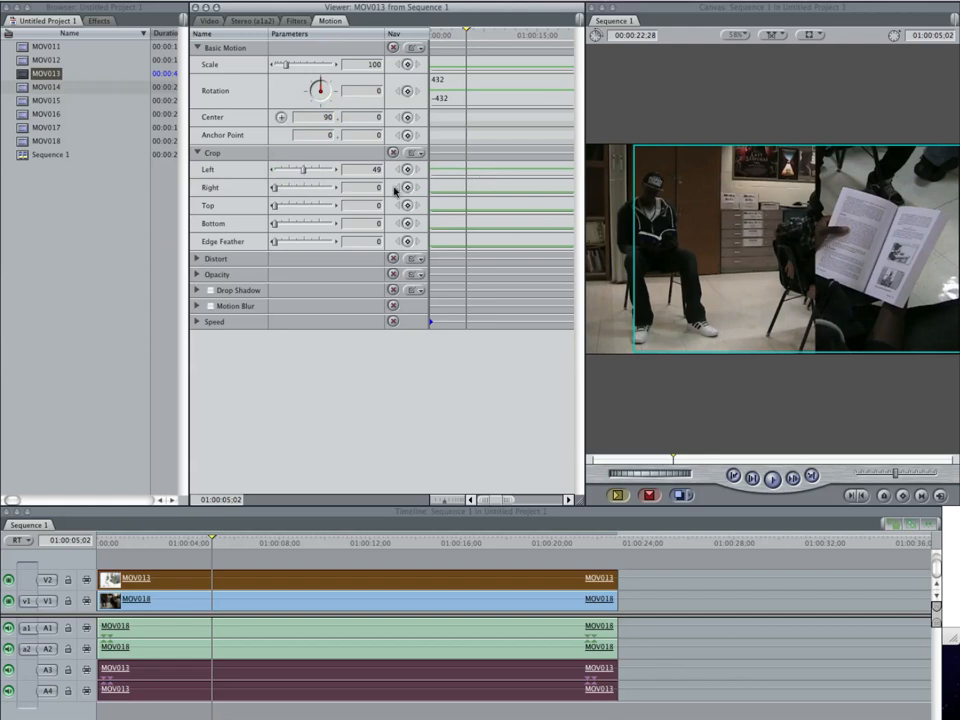
{"action": "left_click_drag", "start_coordinate": [305, 172], "coordinate": [296, 171]}
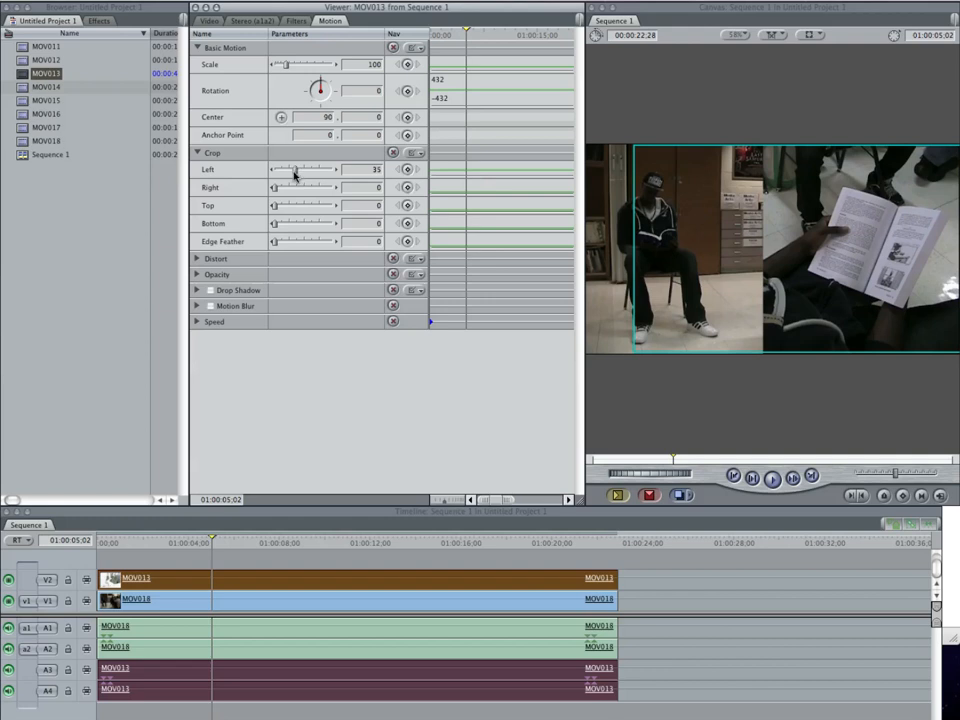
{"action": "left_click_drag", "start_coordinate": [296, 172], "coordinate": [238, 182]}
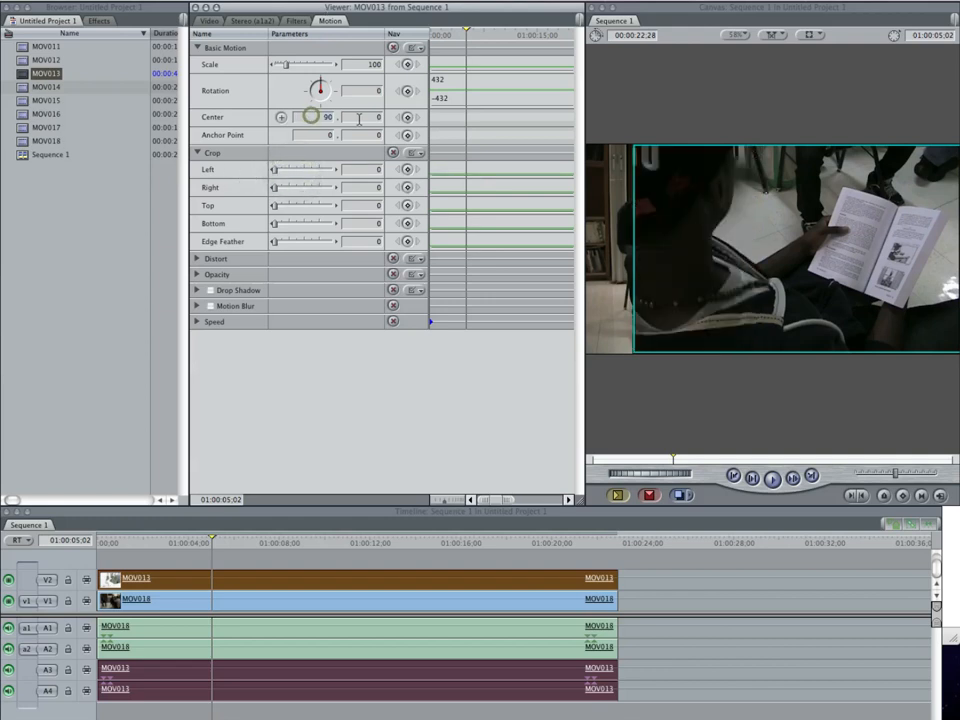
Apply the Four-Point Garbage Matte video filter to the MOV013 clip on track V2
{"action": "left_click", "coordinate": [95, 22]}
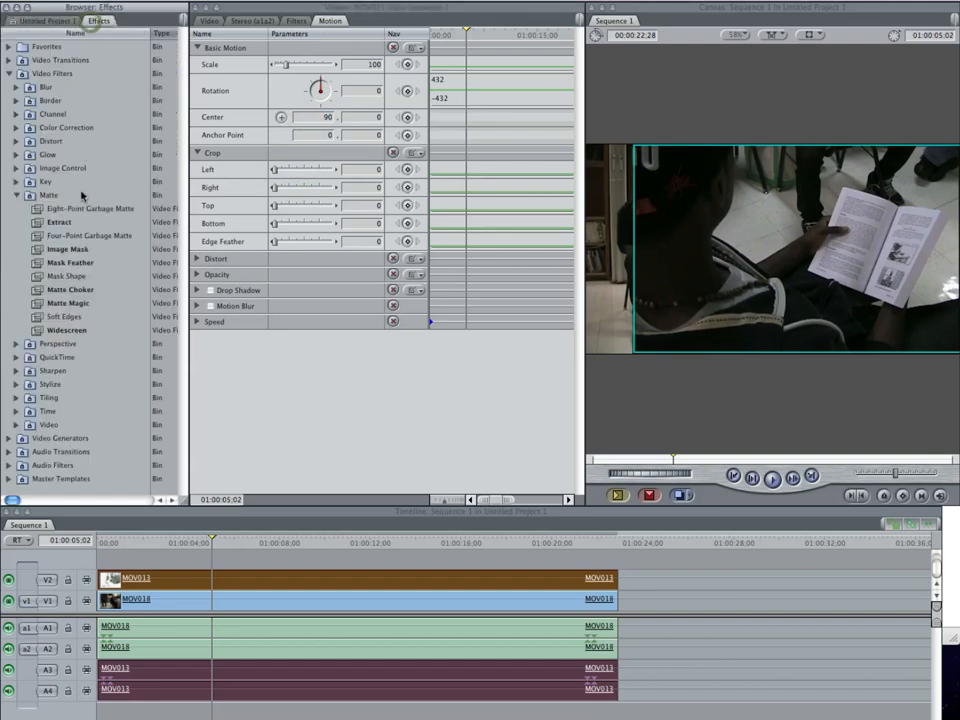
{"action": "left_click", "coordinate": [70, 249]}
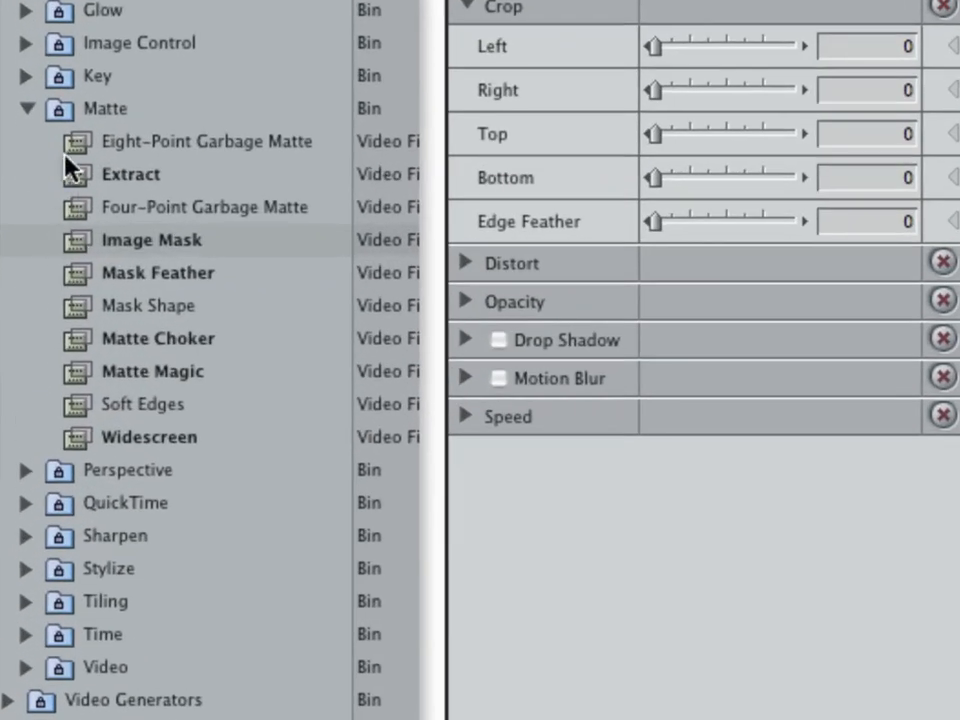
{"action": "left_click", "coordinate": [67, 155]}
{"action": "left_click", "coordinate": [78, 180]}
{"action": "left_click", "coordinate": [76, 138]}
{"action": "left_click", "coordinate": [75, 203]}
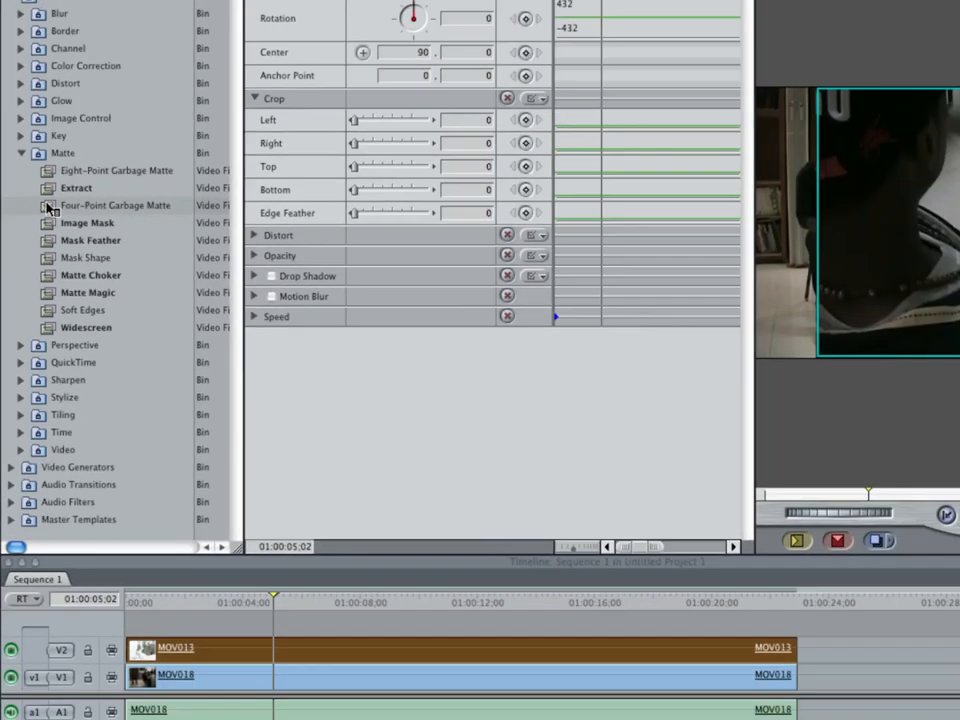
{"action": "left_click_drag", "start_coordinate": [48, 206], "coordinate": [349, 645]}
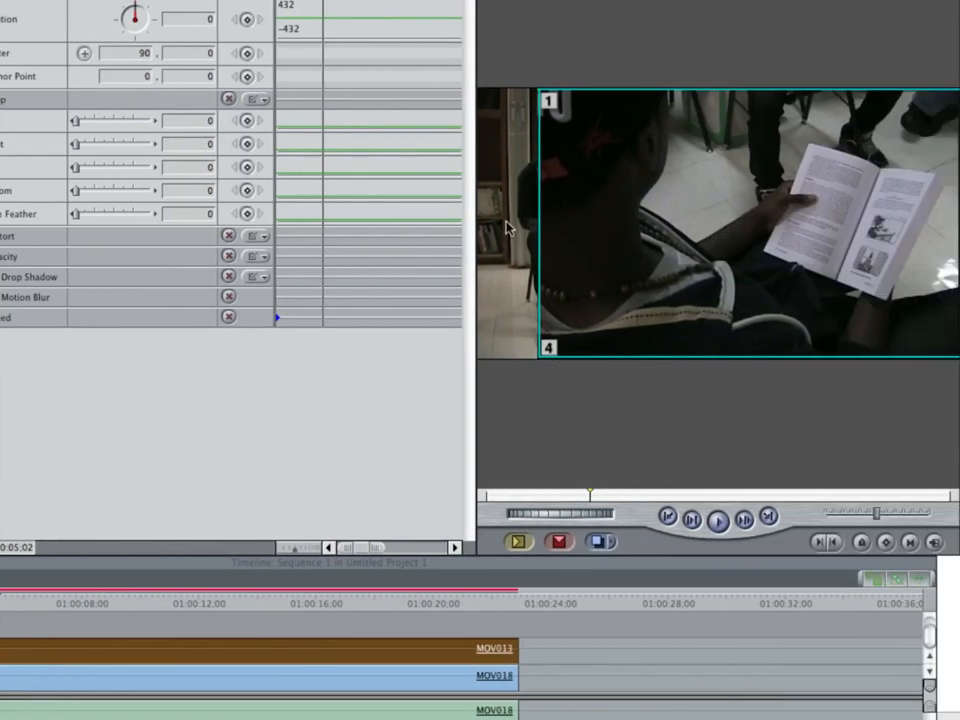
Reset the horizontal Center value of MOV013 to 0
{"action": "left_click", "coordinate": [131, 52]}
{"action": "type", "text": "0"}
{"action": "key", "text": "Return"}
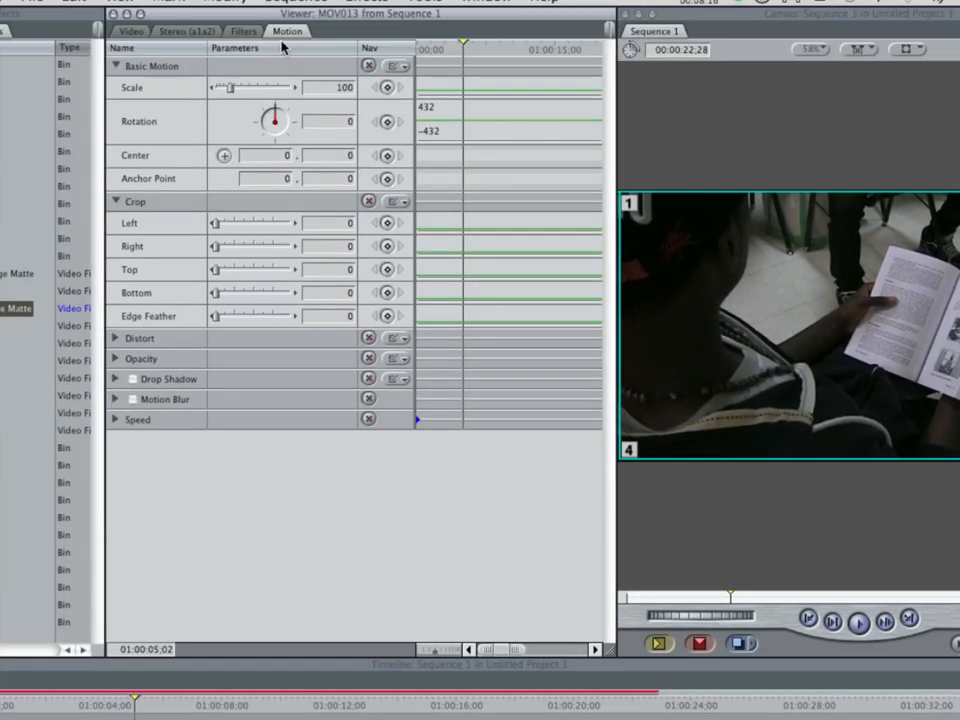
Move Point 1 of MOV013's garbage matte to a horizontal position of about -90 and set its vertical value to -240
{"action": "left_click", "coordinate": [240, 33]}
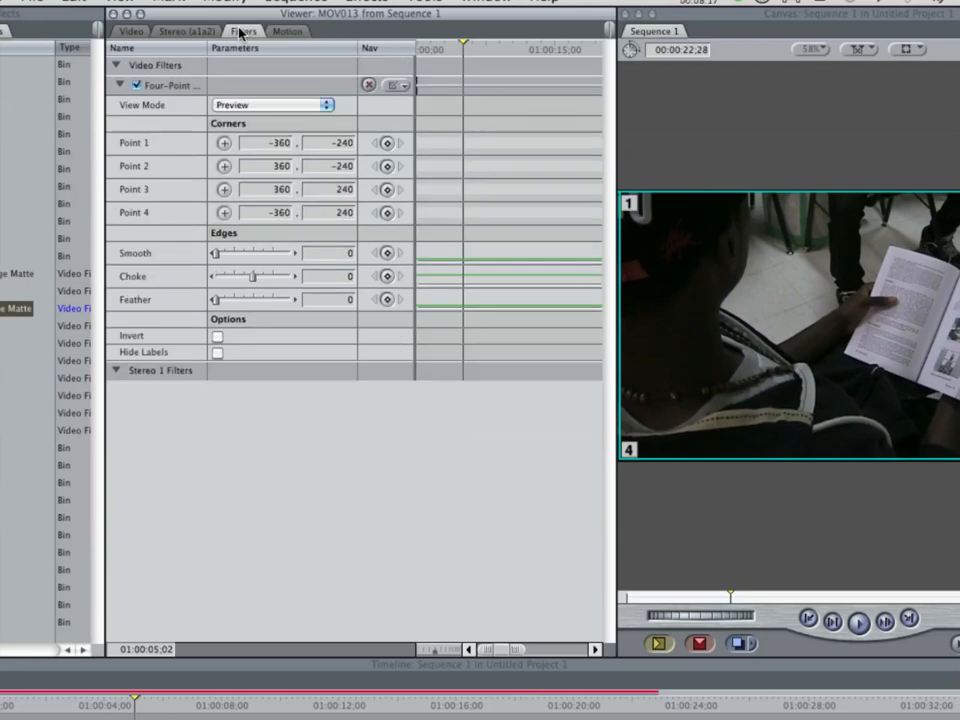
{"action": "left_click", "coordinate": [225, 143]}
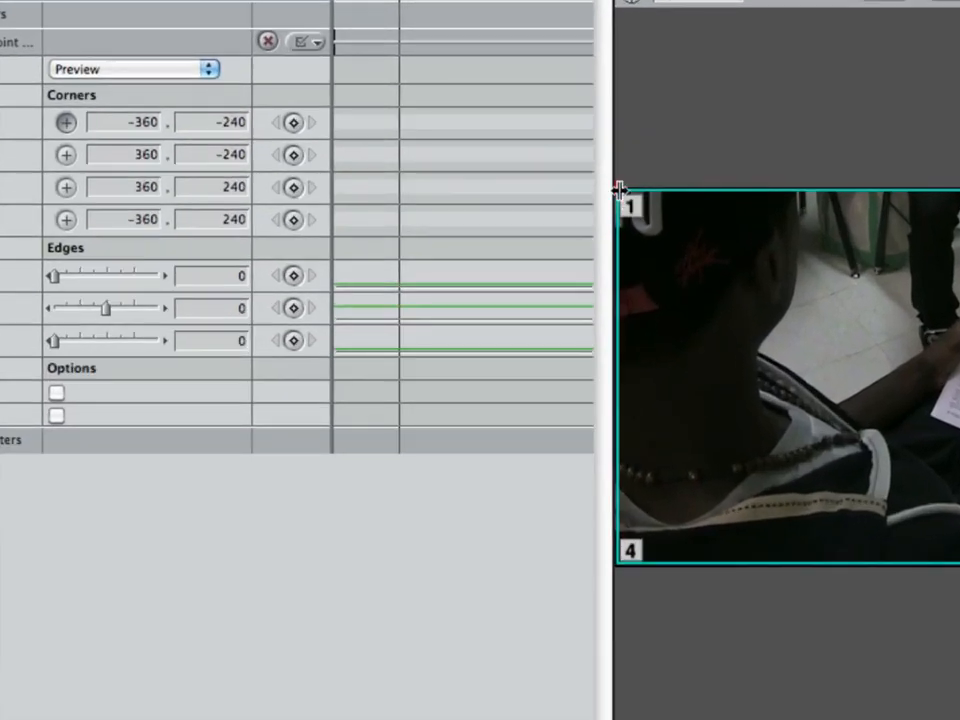
{"action": "left_click_drag", "start_coordinate": [622, 187], "coordinate": [862, 205]}
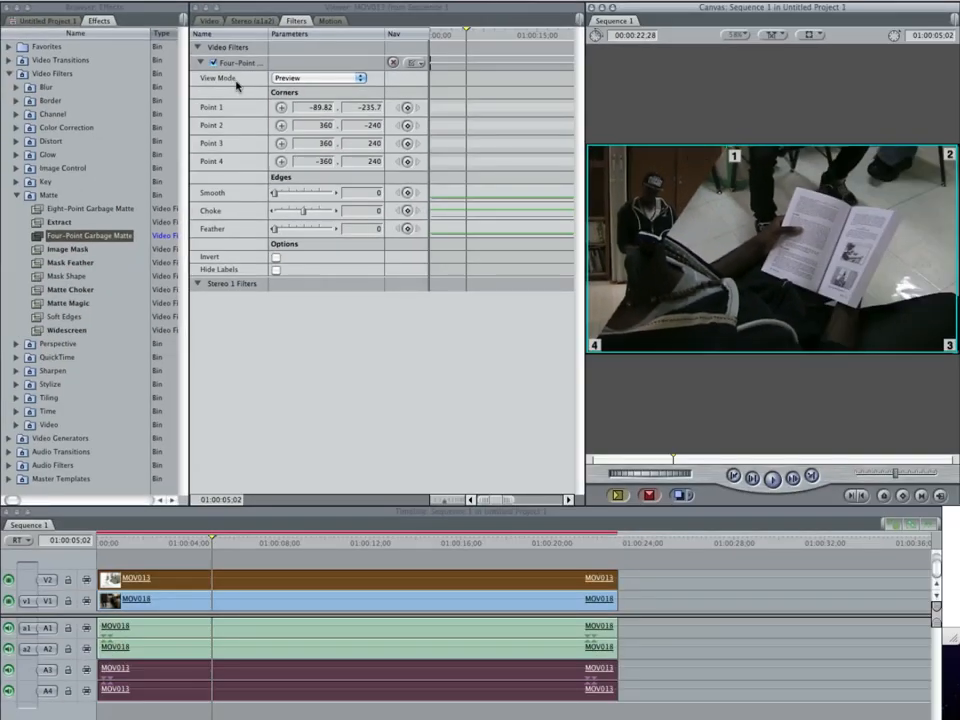
{"action": "double_click", "coordinate": [362, 107]}
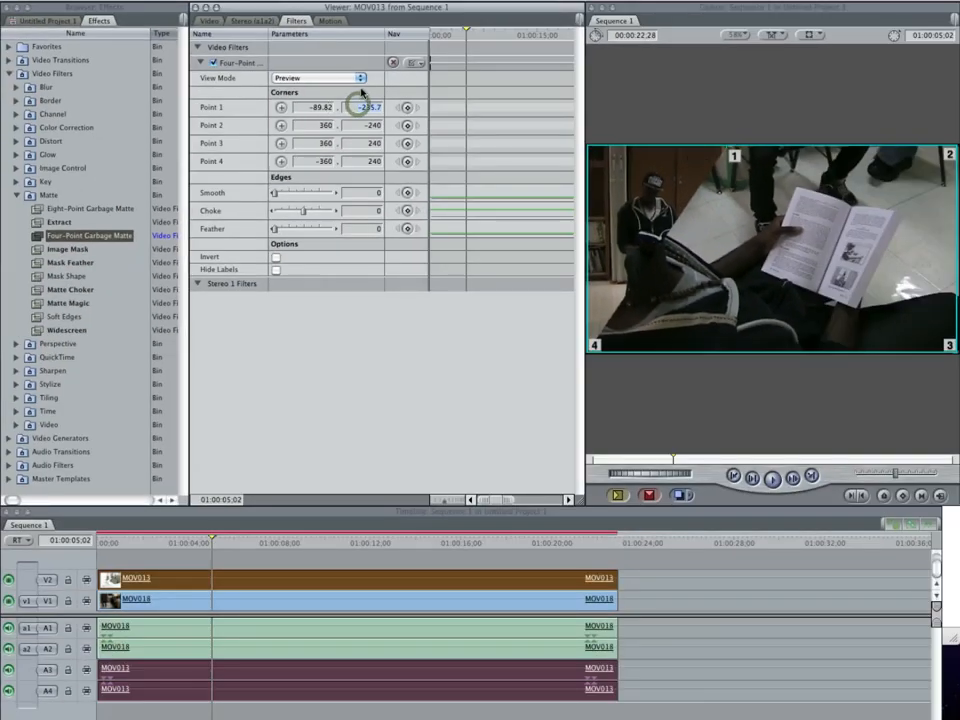
{"action": "type", "text": "-240"}
{"action": "key", "text": "Return"}
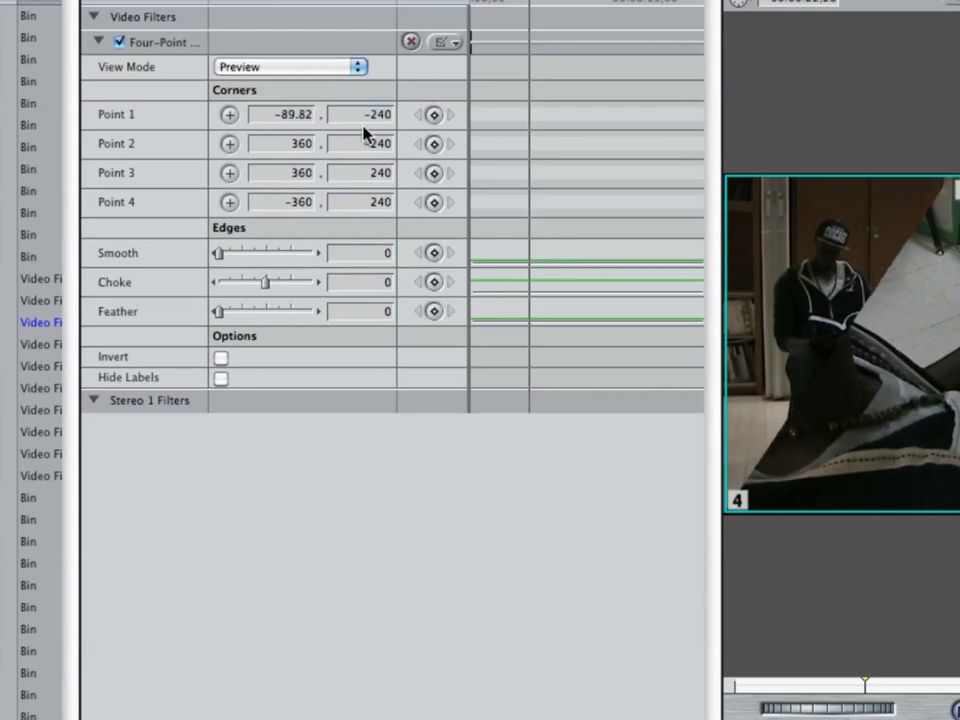
Set the horizontal values of Point 1 and Point 4 of MOV013's garbage matte to 0
{"action": "double_click", "coordinate": [297, 115]}
{"action": "type", "text": "-"}
{"action": "key", "text": "BackSpace"}
{"action": "key", "text": "BackSpace"}
{"action": "key", "text": "BackSpace"}
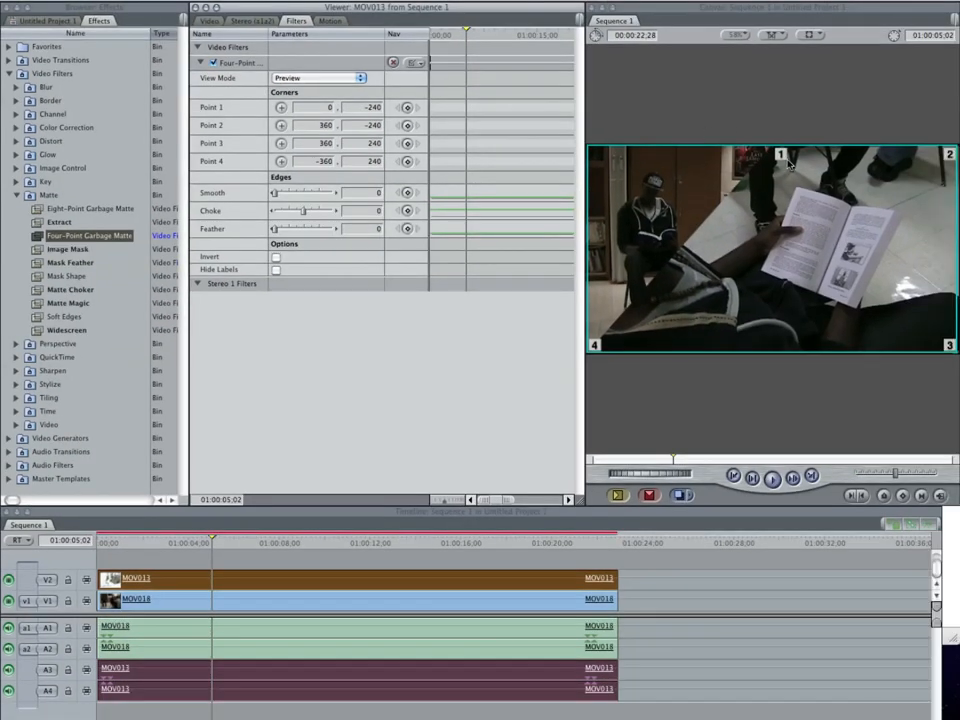
{"action": "left_click", "coordinate": [317, 161]}
{"action": "type", "text": "0"}
{"action": "key", "text": "Return"}
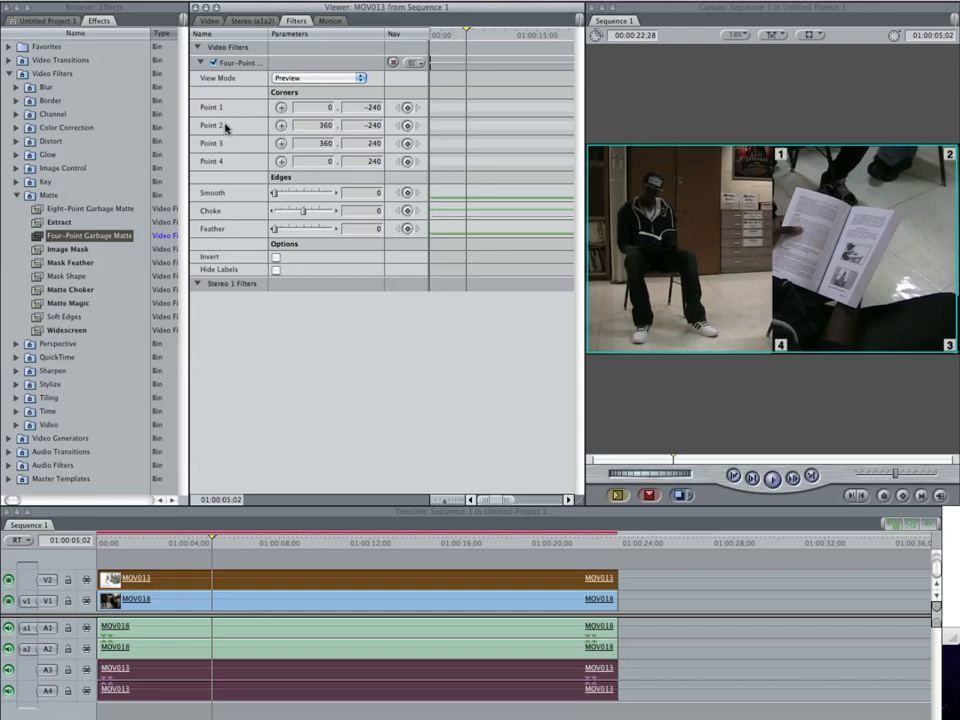
Try horizontal Center values of 50, 80 and 90 on MOV013
{"action": "left_click", "coordinate": [327, 21]}
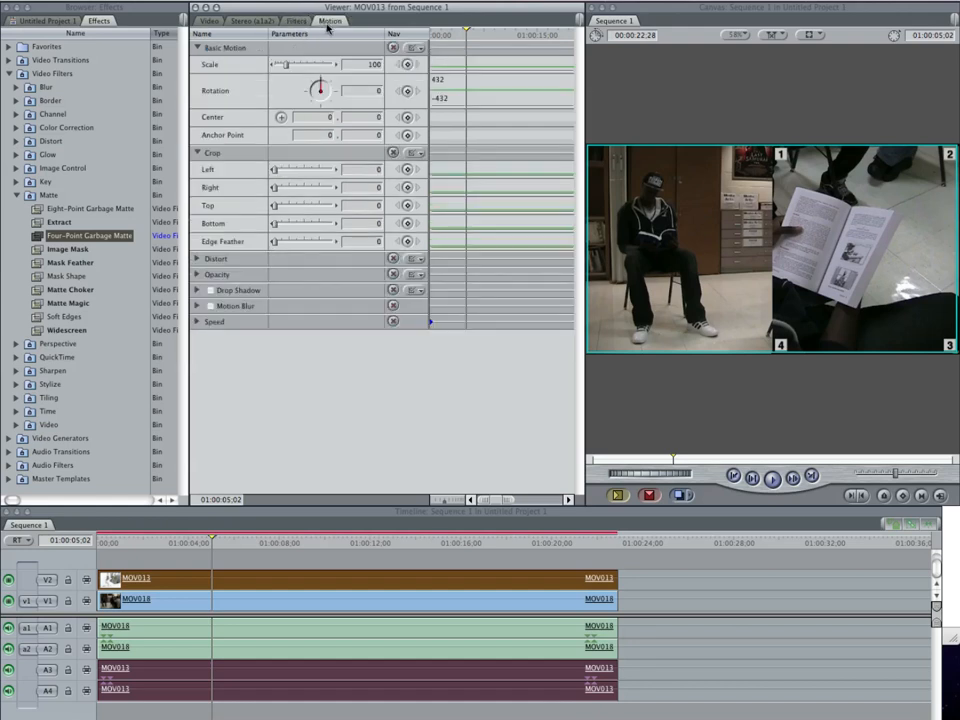
{"action": "left_click", "coordinate": [317, 117]}
{"action": "type", "text": "50"}
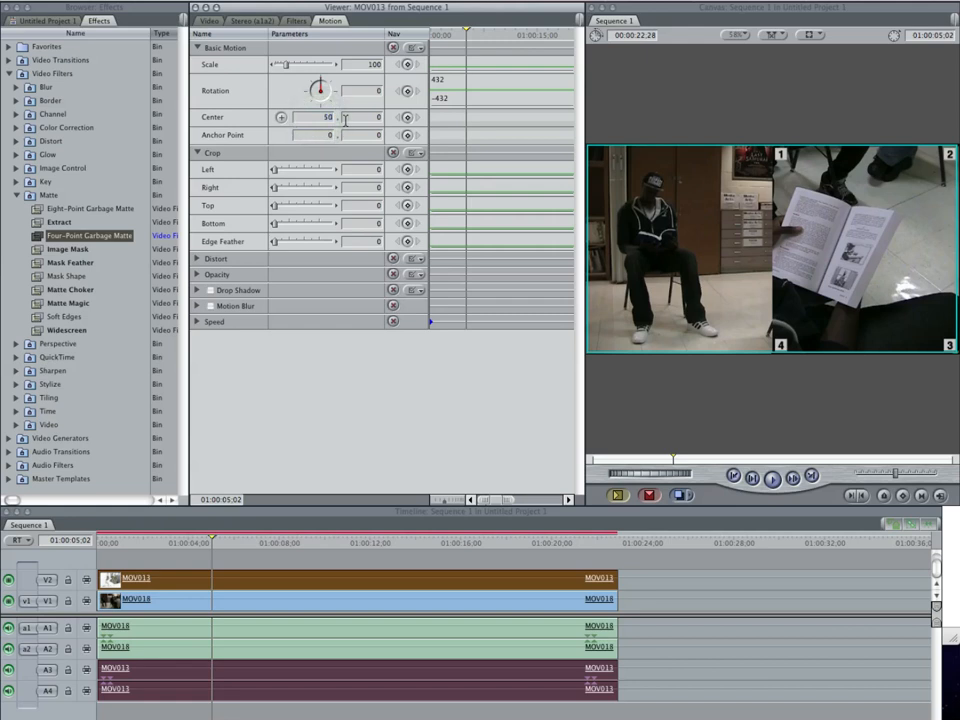
{"action": "key", "text": "Return"}
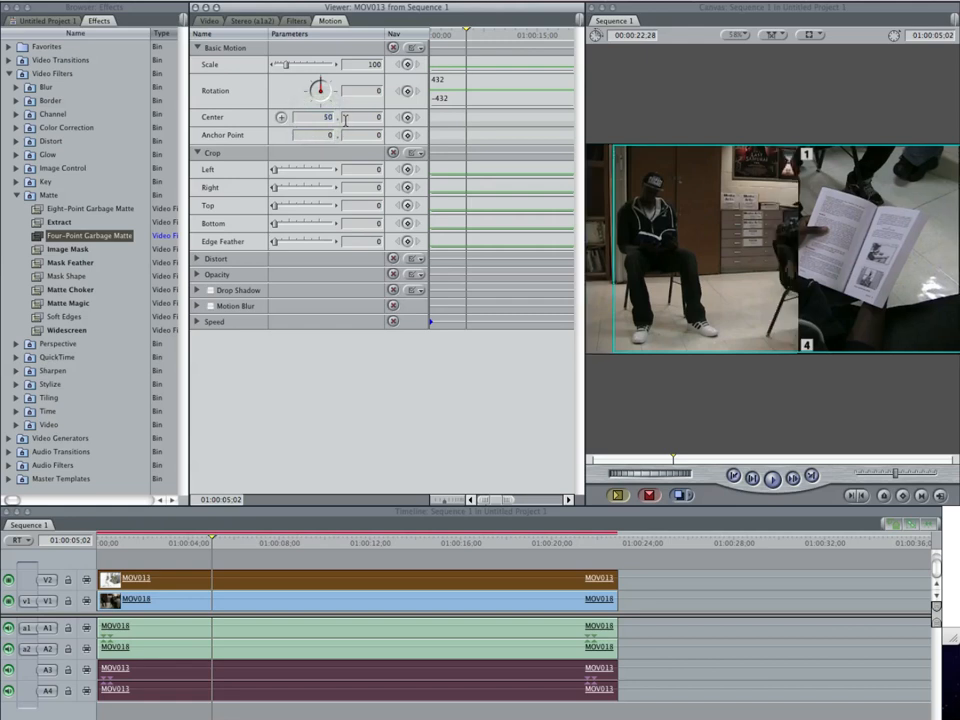
{"action": "left_click", "coordinate": [336, 117]}
{"action": "type", "text": "80"}
{"action": "key", "text": "Return"}
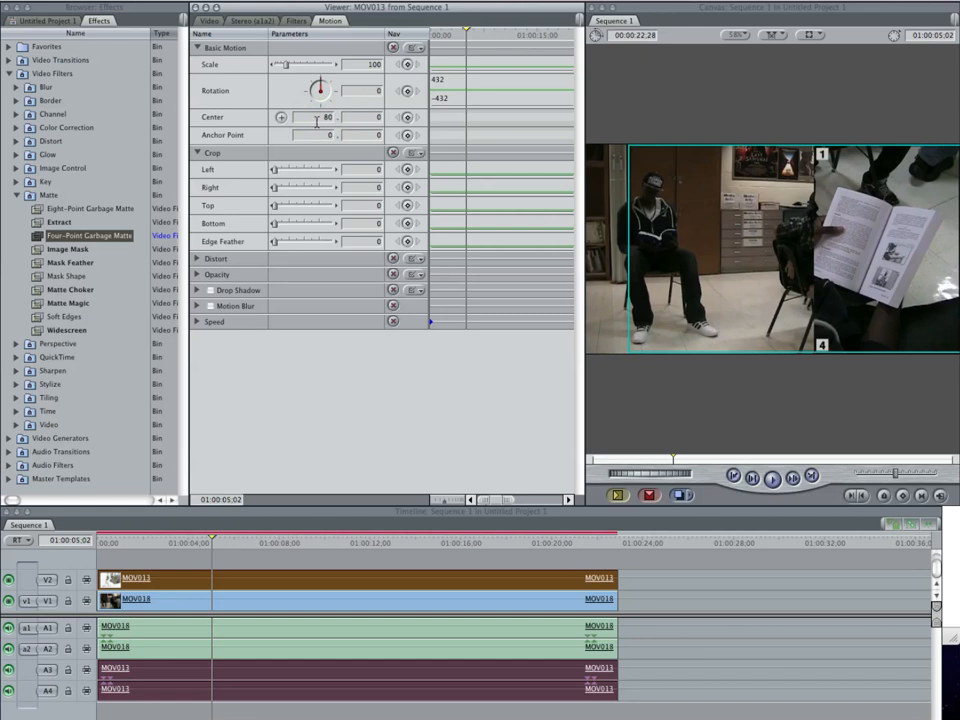
{"action": "left_click", "coordinate": [337, 118]}
{"action": "type", "text": "90"}
{"action": "key", "text": "Return"}
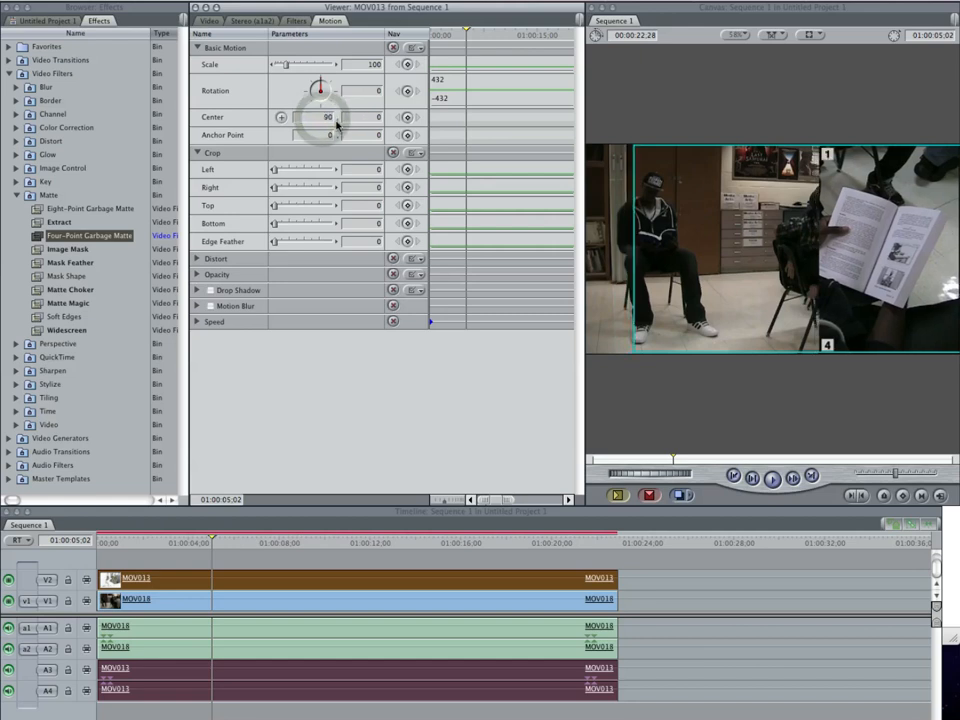
Set the horizontal Center value of MOV013 to 100
{"action": "left_click", "coordinate": [318, 117]}
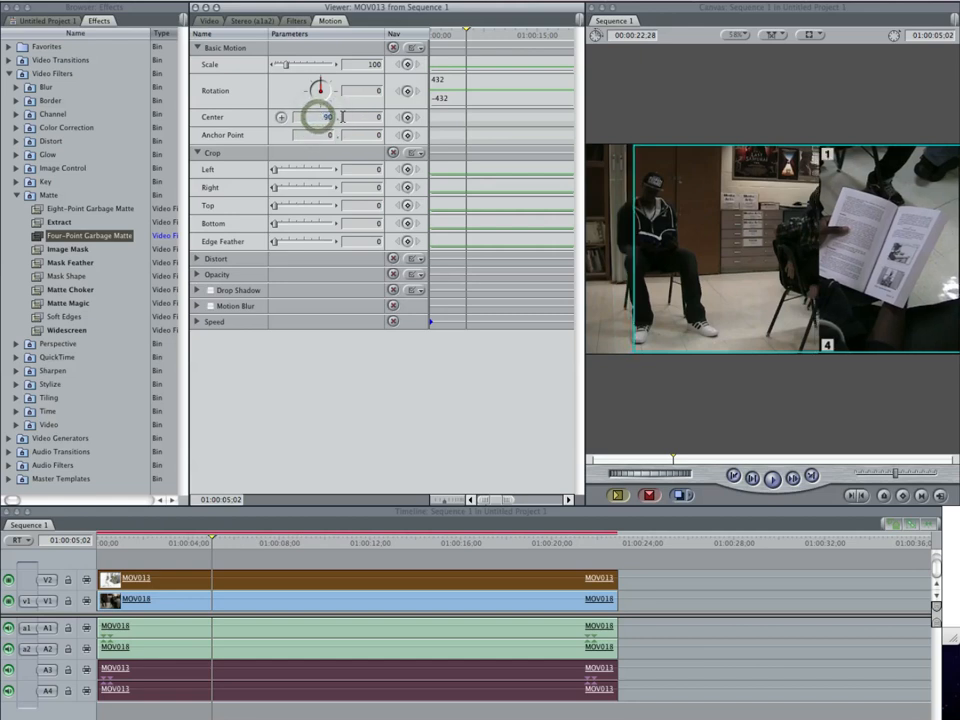
{"action": "type", "text": "100"}
{"action": "key", "text": "Return"}
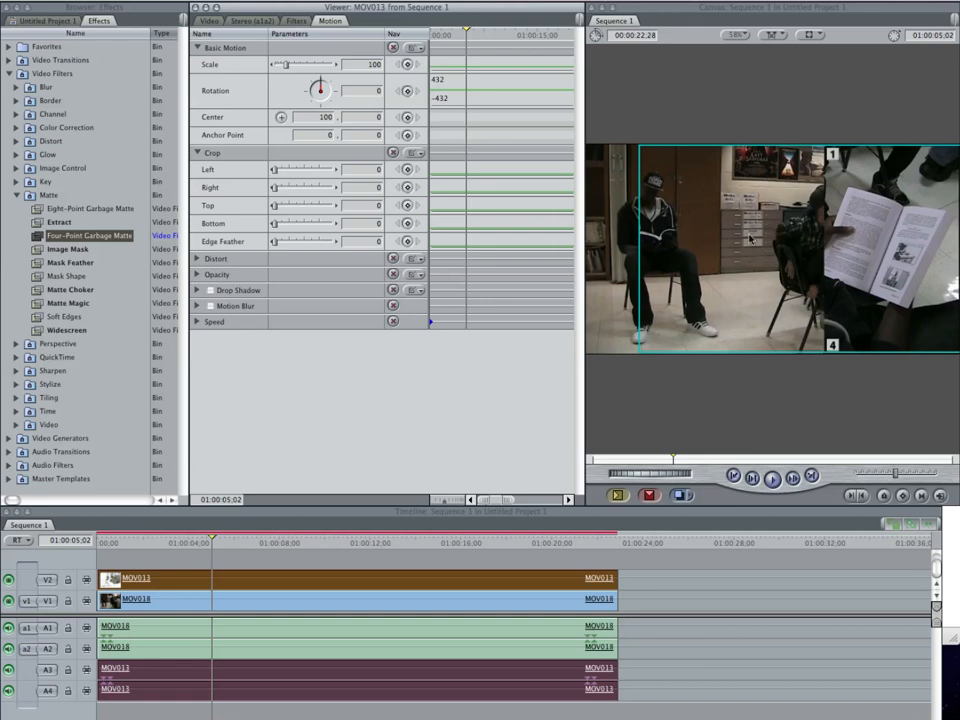
Set the horizontal values of Point 1 and Point 4 of MOV013's garbage matte to -100
{"action": "left_click", "coordinate": [296, 22]}
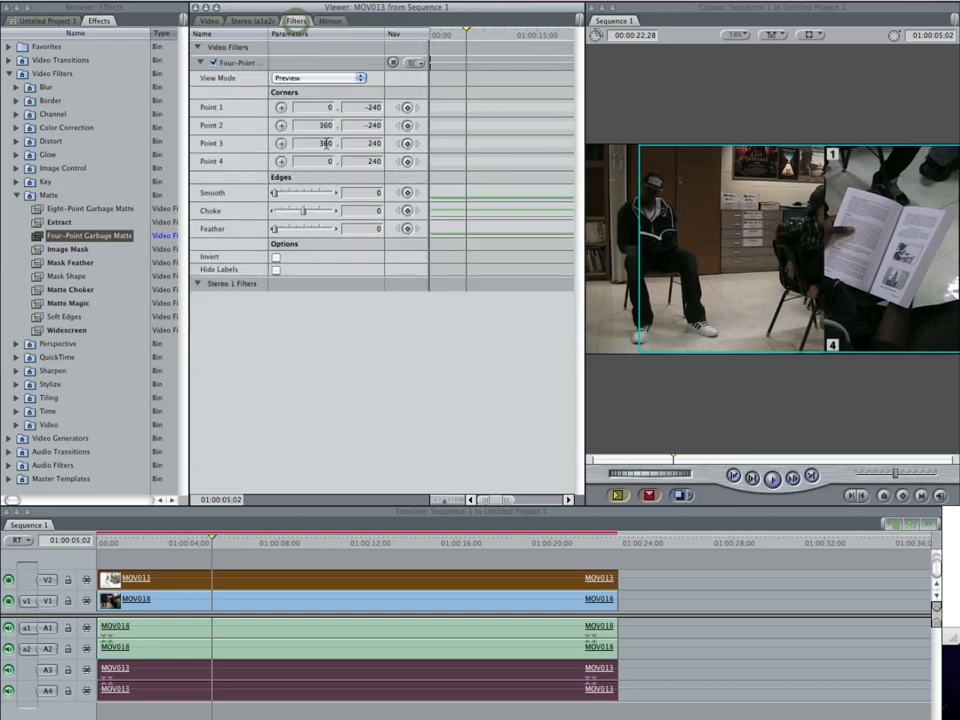
{"action": "left_click", "coordinate": [320, 105]}
{"action": "type", "text": "-100"}
{"action": "left_click", "coordinate": [311, 160]}
{"action": "type", "text": "-100"}
{"action": "key", "text": "Return"}
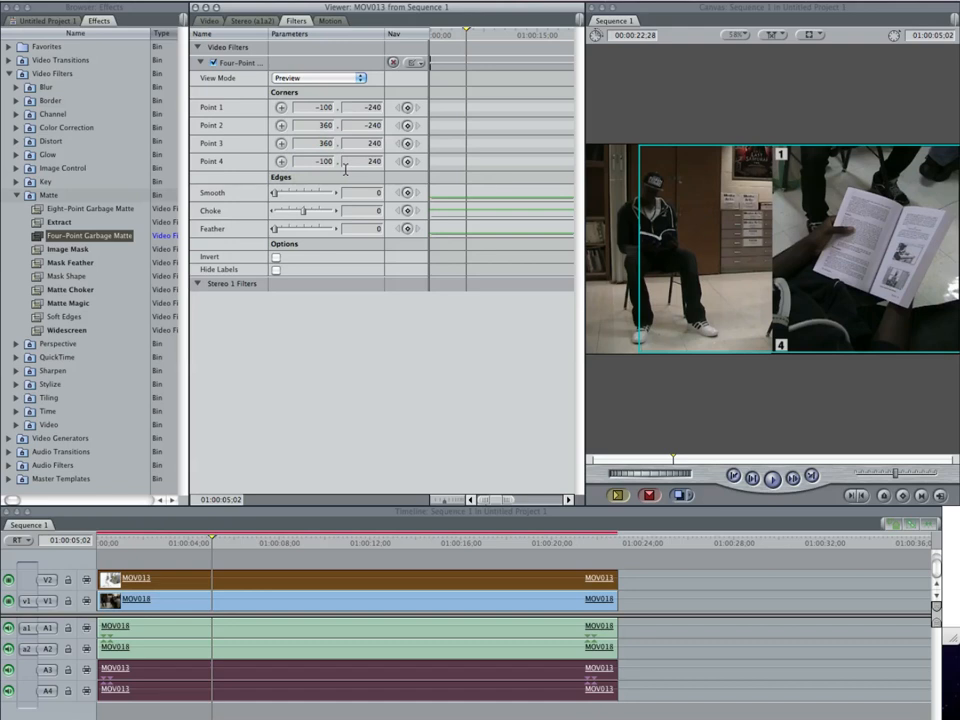
Widen the Canvas, render Sequence 1 using the Unknown Project render folder, and play the sequence from its start
{"action": "left_click_drag", "start_coordinate": [584, 321], "coordinate": [336, 324]}
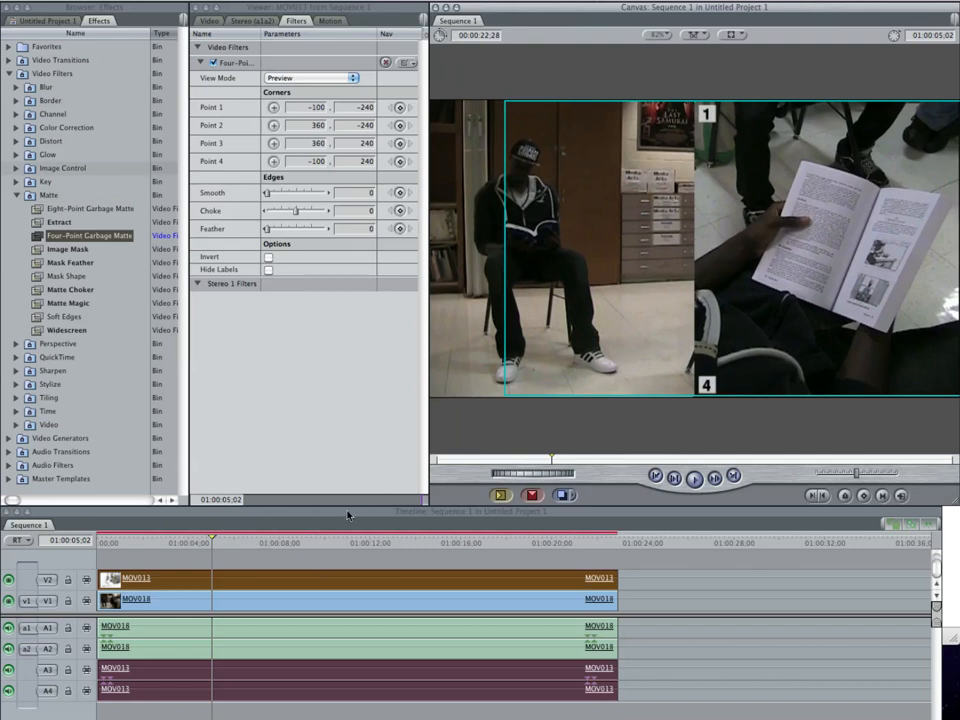
{"action": "key", "text": "alt+r"}
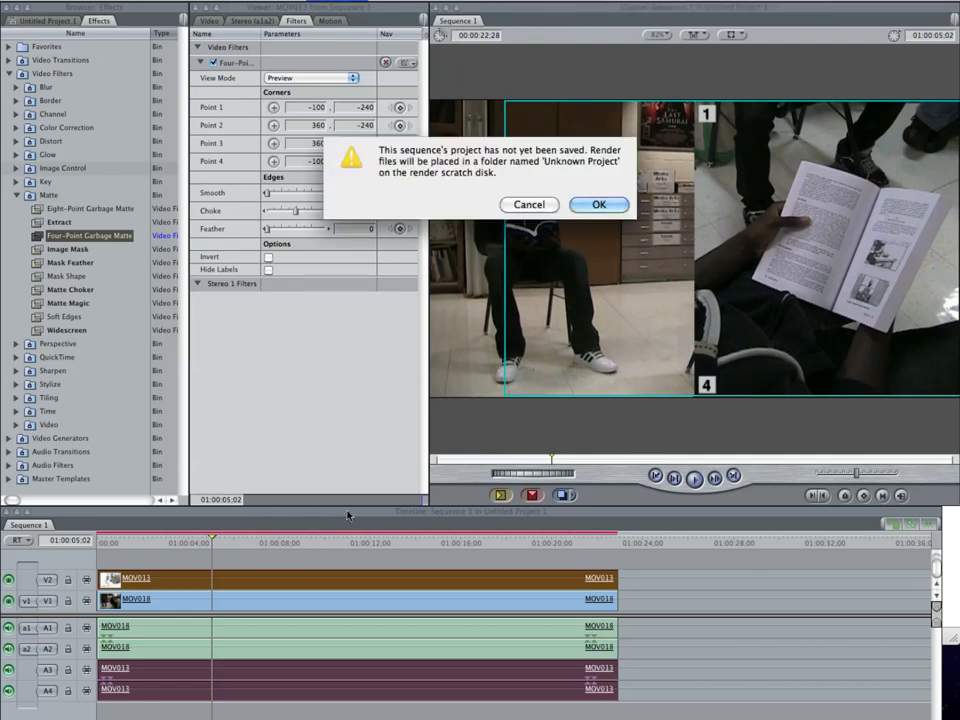
{"action": "key", "text": "Return"}
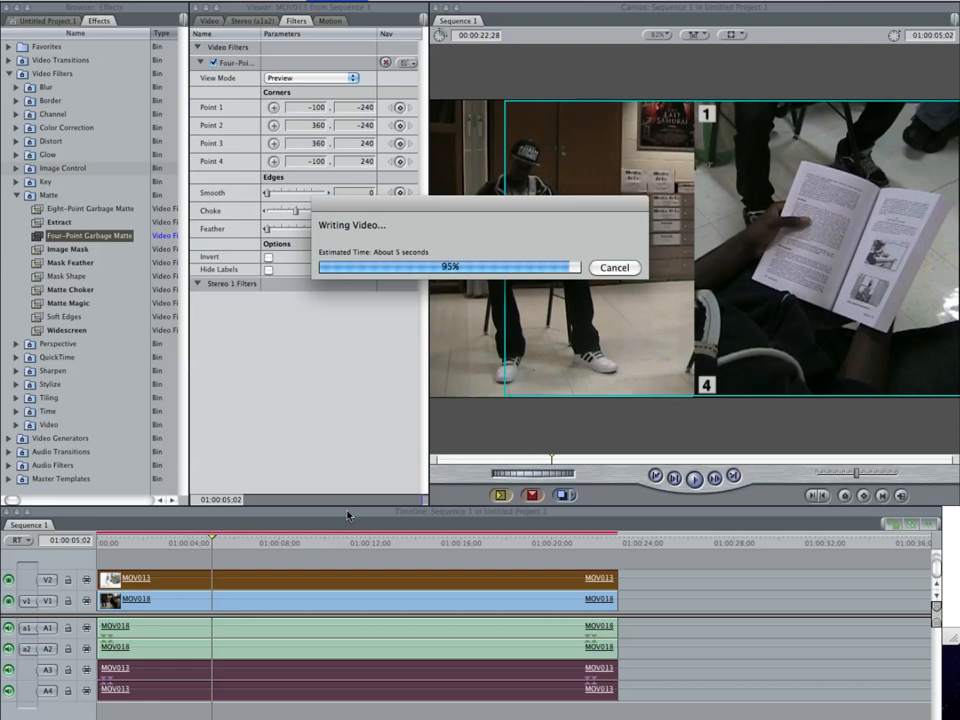
{"action": "left_click_drag", "start_coordinate": [125, 542], "coordinate": [64, 545]}
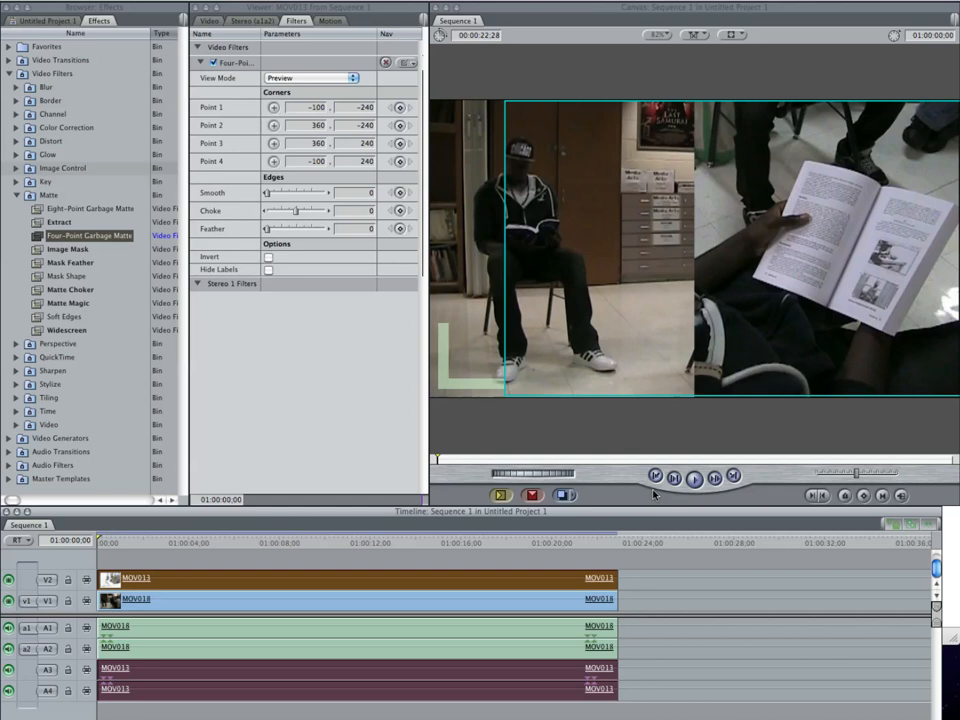
{"action": "key", "text": "space"}
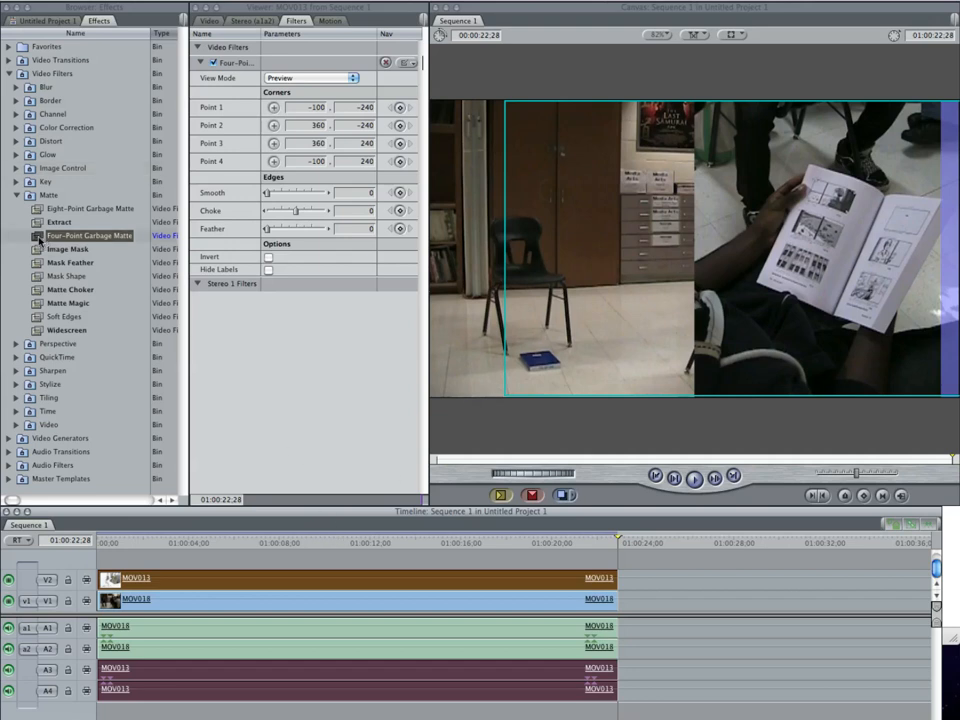
Apply the Four-Point Garbage Matte filter to MOV018 on track V1 and open that clip's filter settings
{"action": "left_click_drag", "start_coordinate": [40, 240], "coordinate": [297, 608]}
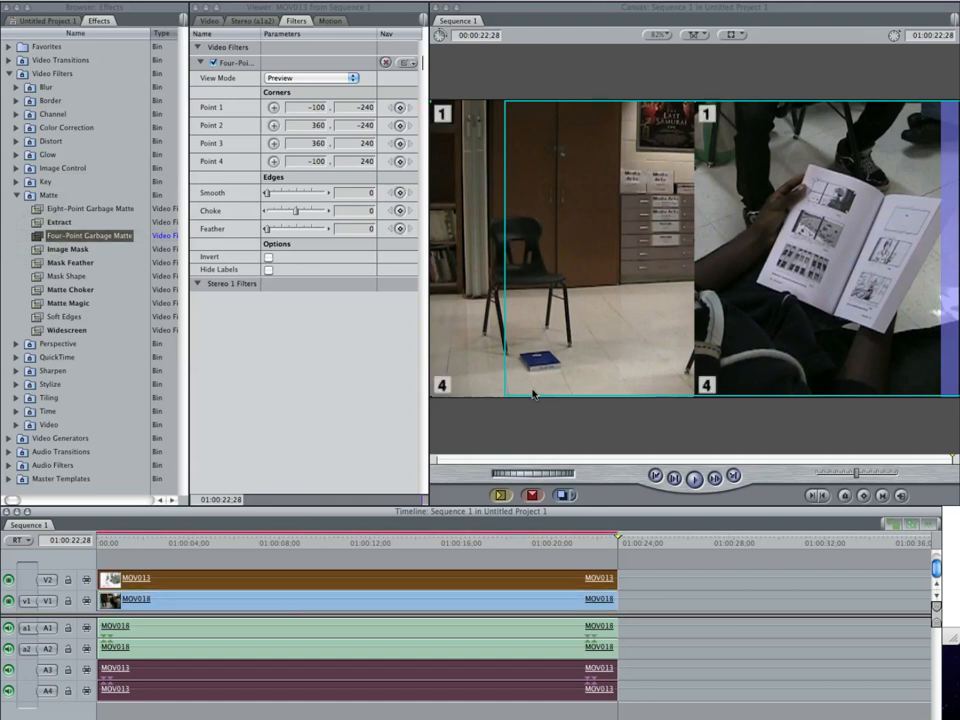
{"action": "left_click", "coordinate": [334, 604]}
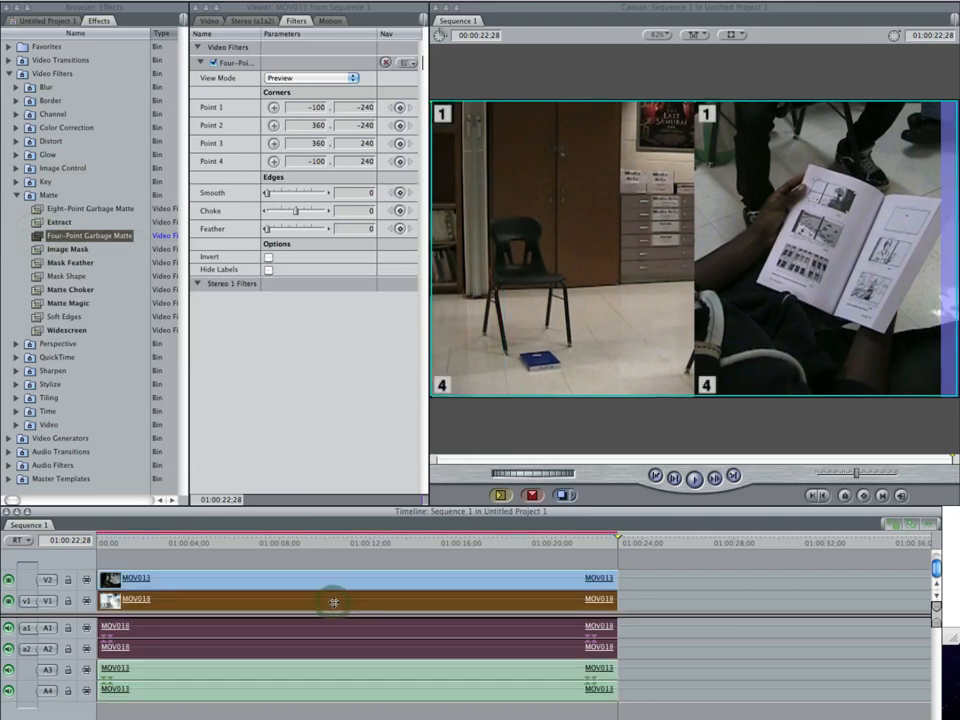
{"action": "double_click", "coordinate": [334, 602]}
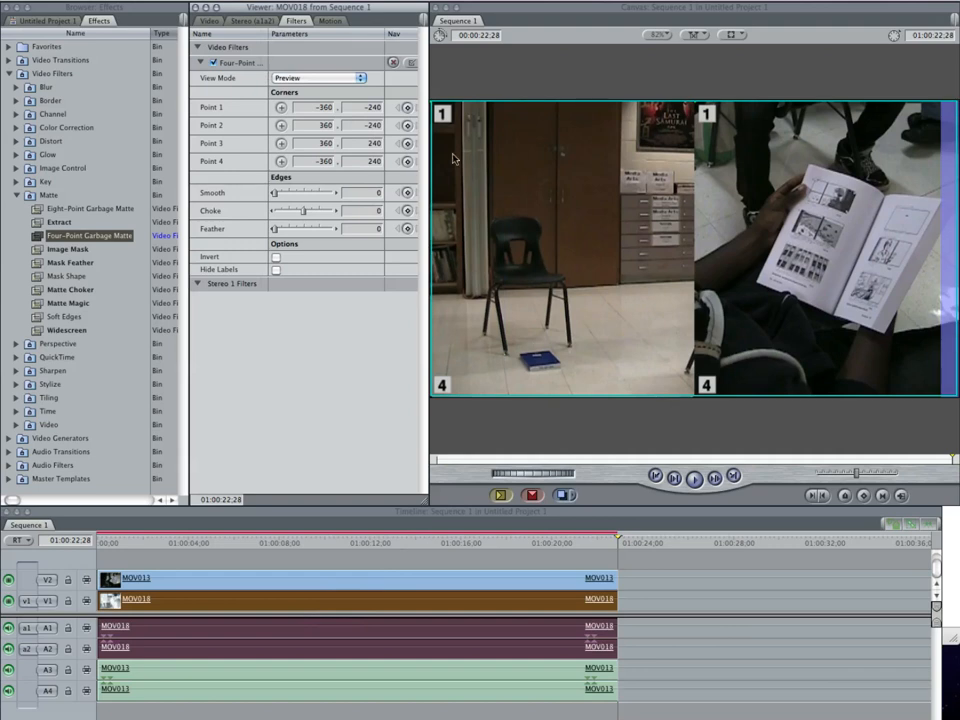
Set the horizontal values of Point 2 and Point 3 of MOV018's garbage matte to 0
{"action": "left_click", "coordinate": [314, 122]}
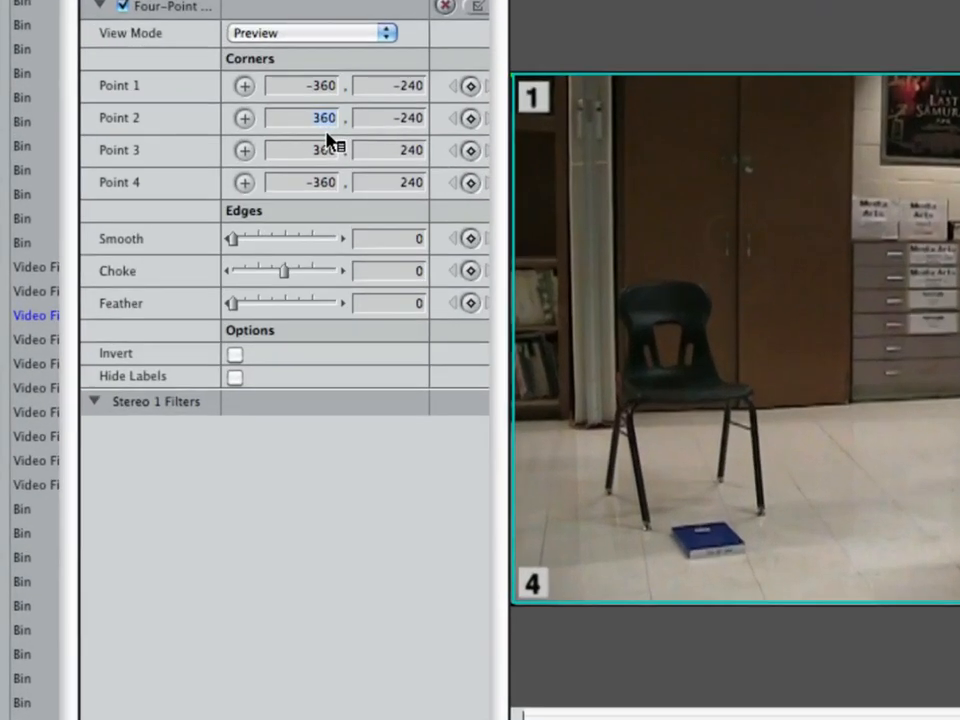
{"action": "type", "text": "0"}
{"action": "left_click", "coordinate": [313, 150]}
{"action": "type", "text": "0"}
{"action": "key", "text": "Tab"}
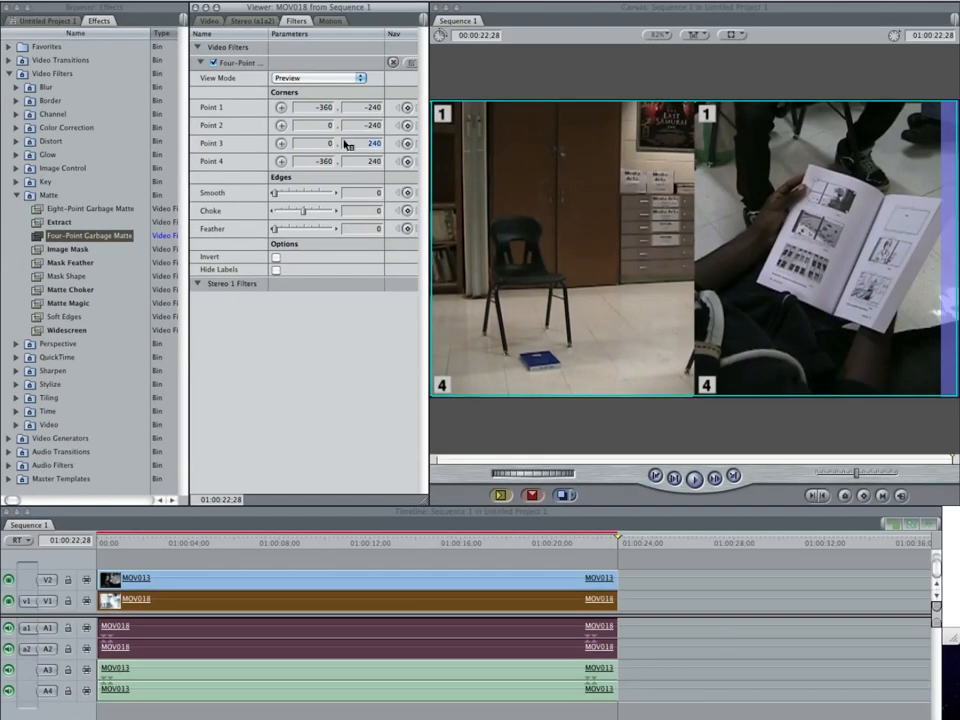
Hide track V2 and set the horizontal values of Point 2 and Point 3 of MOV018's garbage matte to -5
{"action": "left_click", "coordinate": [9, 580]}
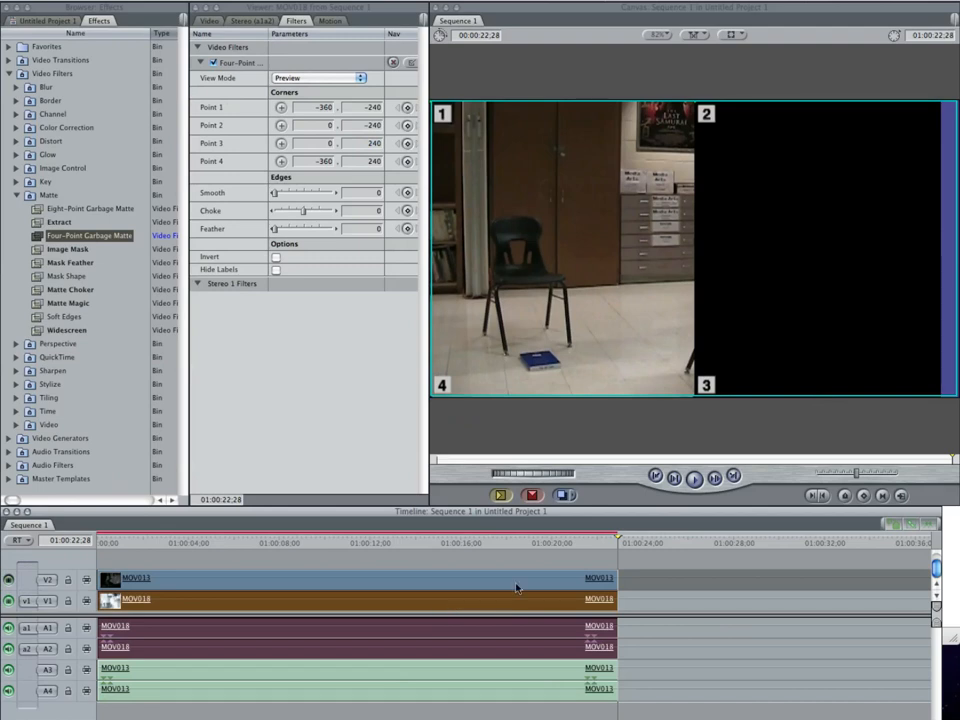
{"action": "left_click", "coordinate": [321, 125]}
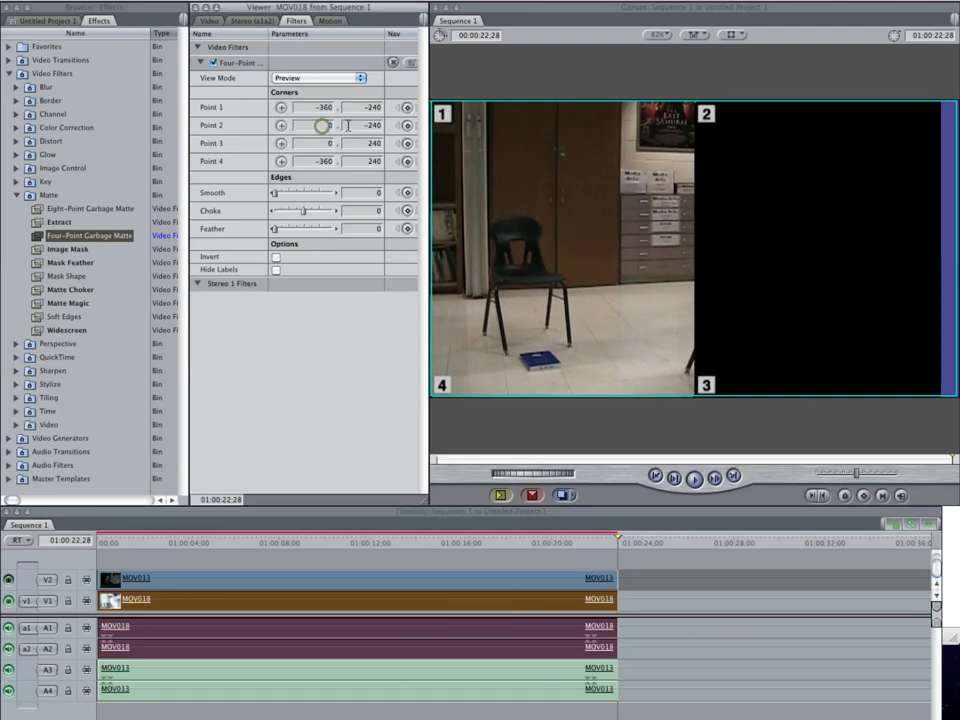
{"action": "type", "text": "-9"}
{"action": "key", "text": "Tab"}
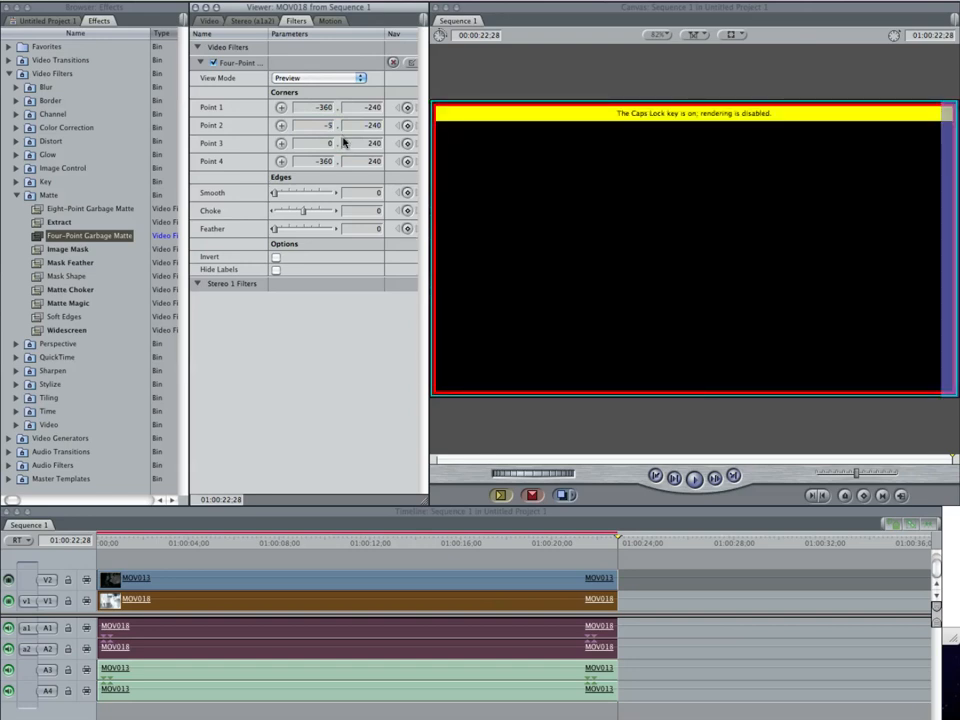
{"action": "key", "text": "Tab"}
{"action": "type", "text": "-5"}
{"action": "key", "text": "Tab"}
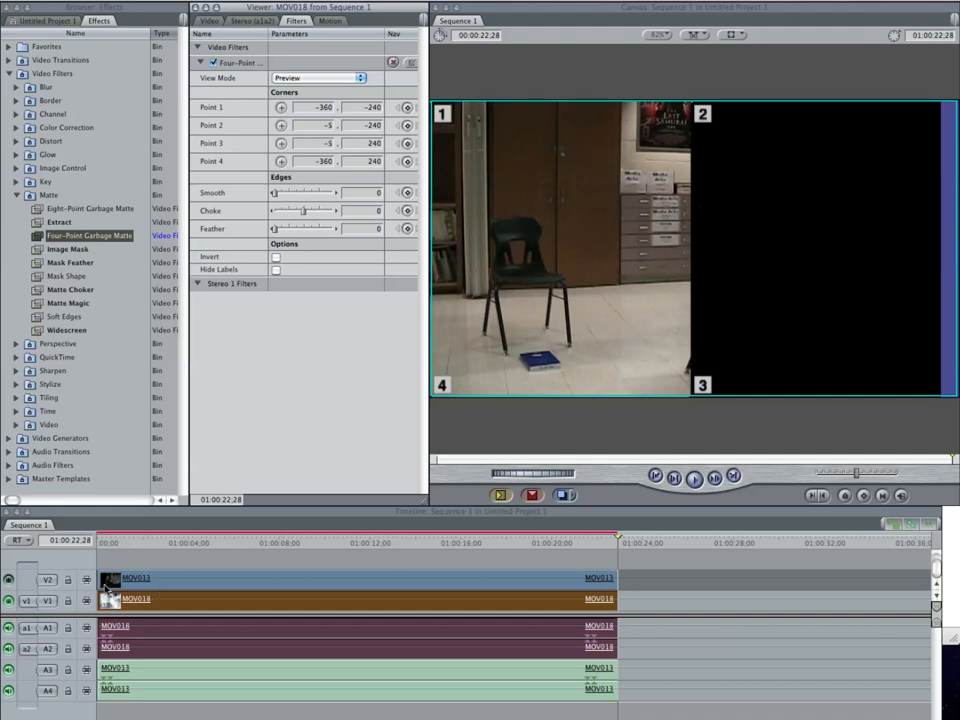
Open the filter settings of MOV013 on track V2 and set the horizontal values of its matte's Point 1 and Point 4 to -95
{"action": "left_click", "coordinate": [142, 580]}
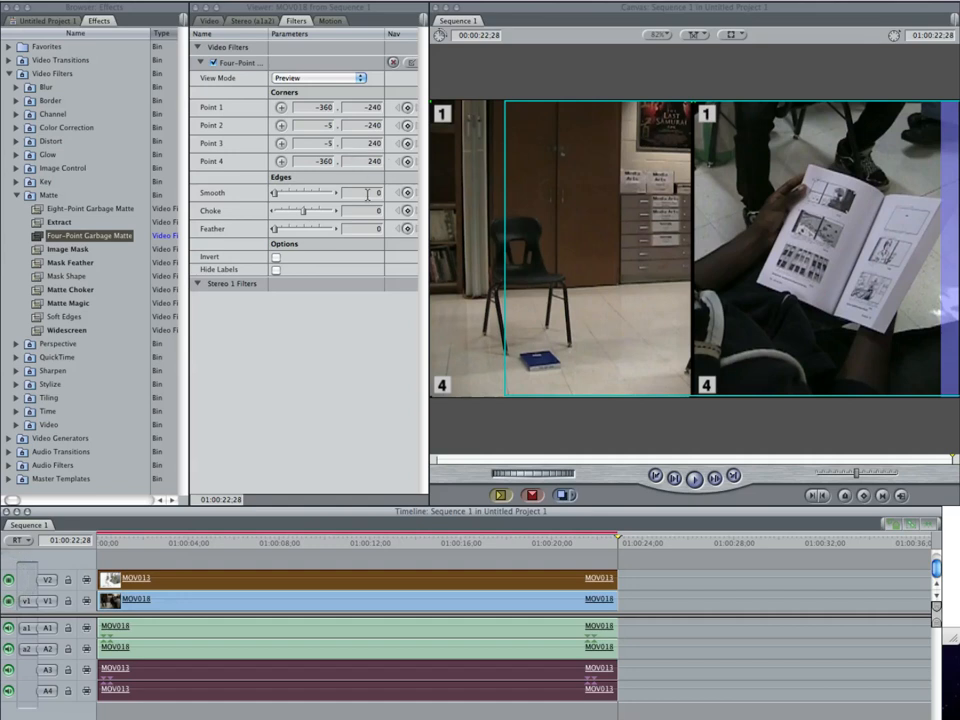
{"action": "double_click", "coordinate": [235, 584]}
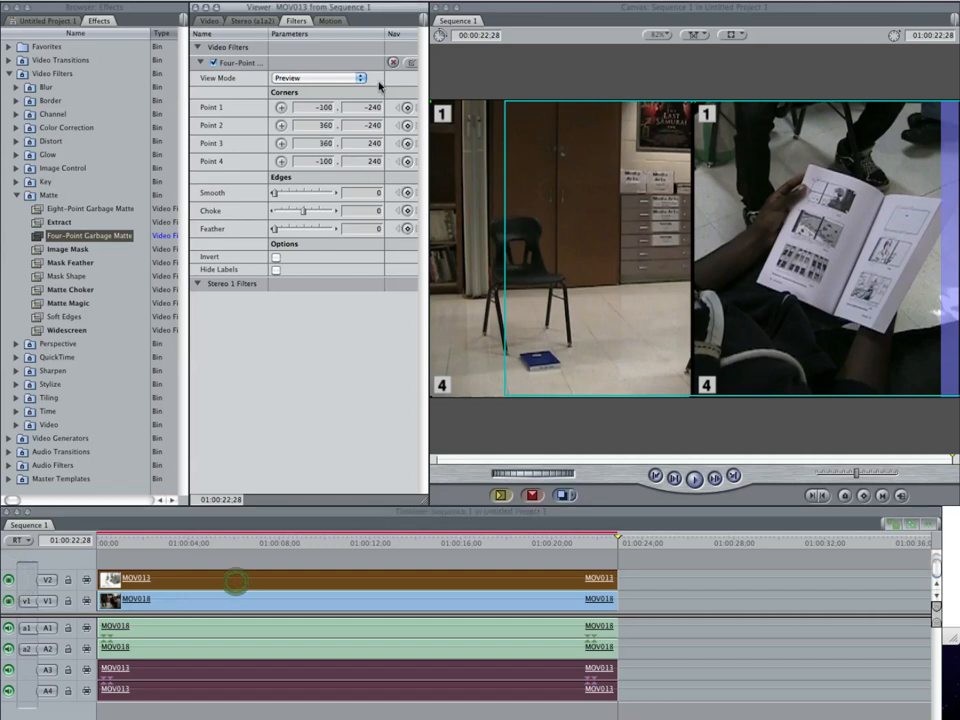
{"action": "left_click", "coordinate": [312, 106]}
{"action": "type", "text": "-99"}
{"action": "key", "text": "BackSpace"}
{"action": "type", "text": "5"}
{"action": "key", "text": "Return"}
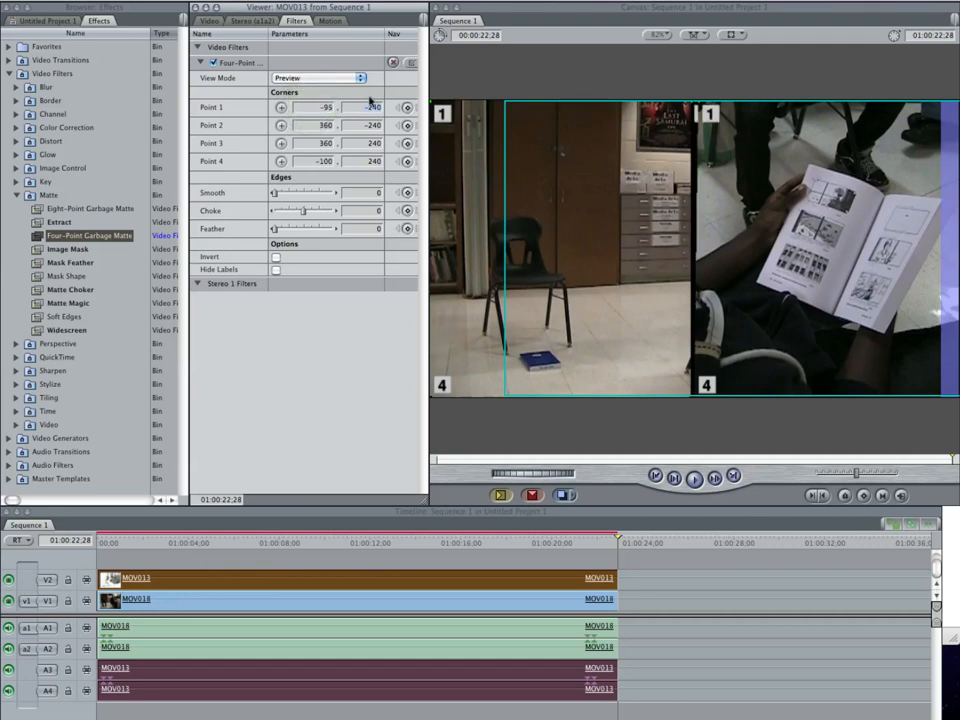
{"action": "left_click", "coordinate": [312, 161]}
{"action": "type", "text": "-95"}
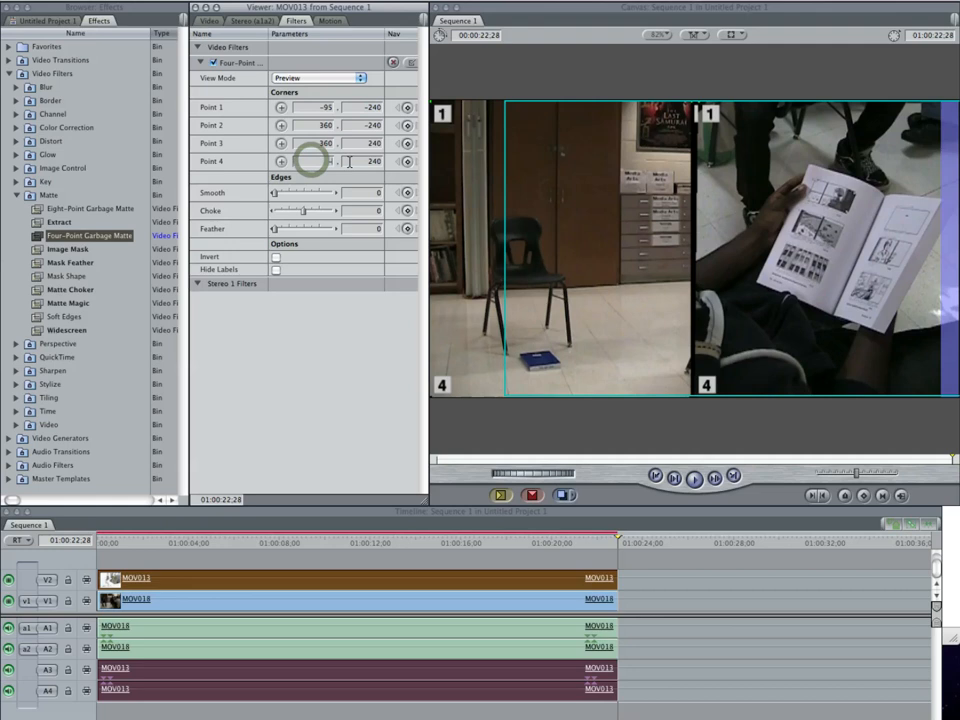
{"action": "key", "text": "Return"}
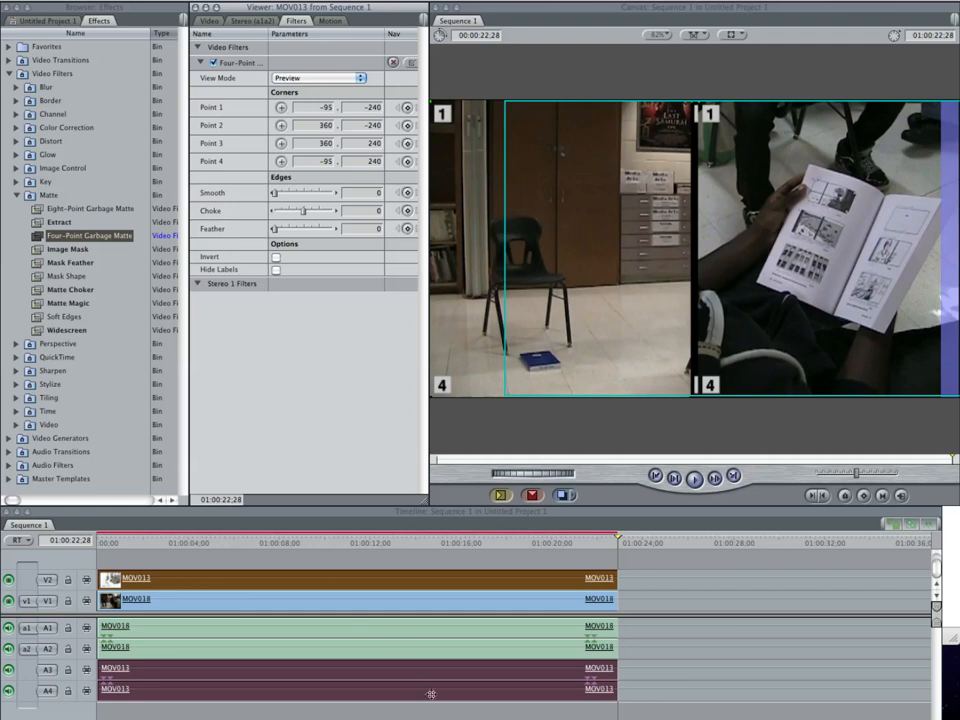
Render Sequence 1 and play it from its start to check the divider between the two halves
{"action": "key", "text": "super+r"}
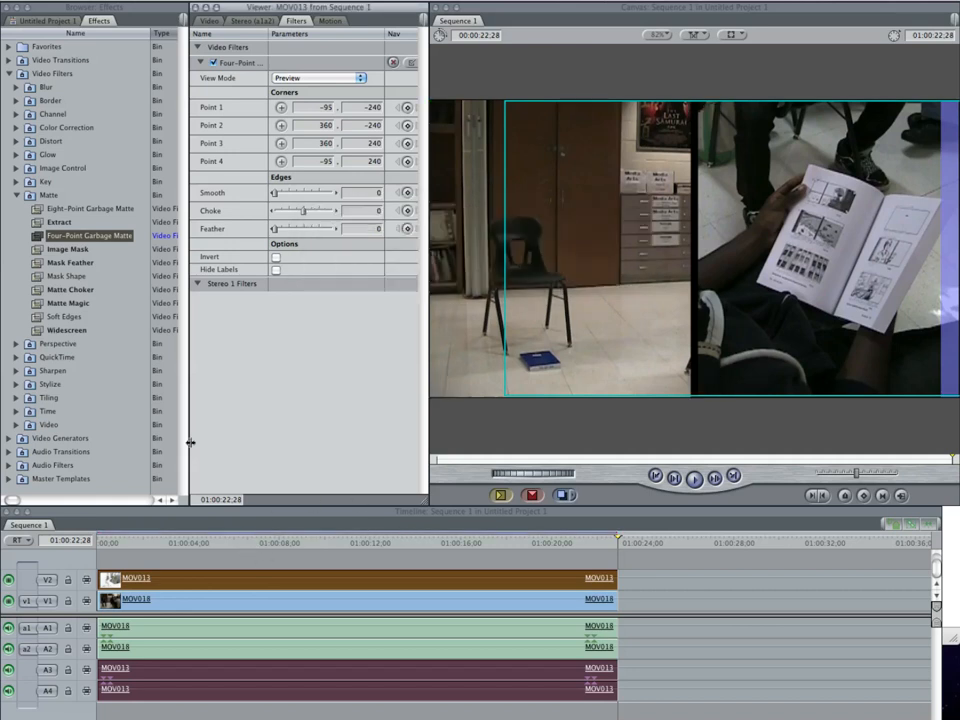
{"action": "left_click_drag", "start_coordinate": [167, 448], "coordinate": [92, 450]}
{"action": "left_click", "coordinate": [427, 434]}
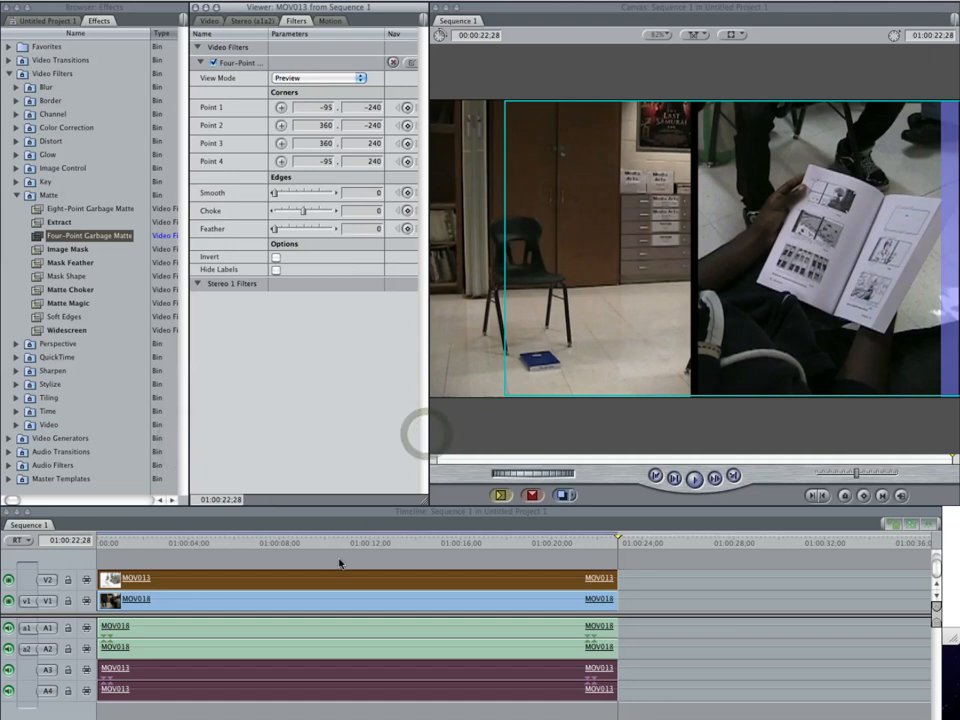
{"action": "left_click_drag", "start_coordinate": [131, 542], "coordinate": [87, 543]}
{"action": "key", "text": "space"}
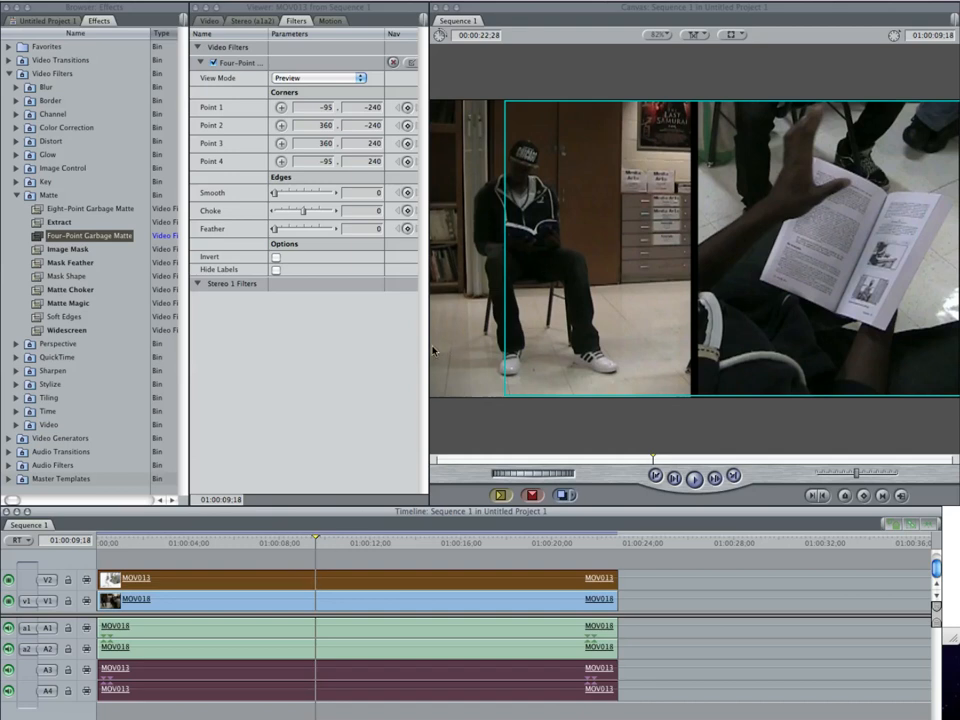
Widen the Viewer and add keyframes at 01:00:09;18 to all four garbage matte points of MOV013
{"action": "left_click_drag", "start_coordinate": [428, 348], "coordinate": [550, 348]}
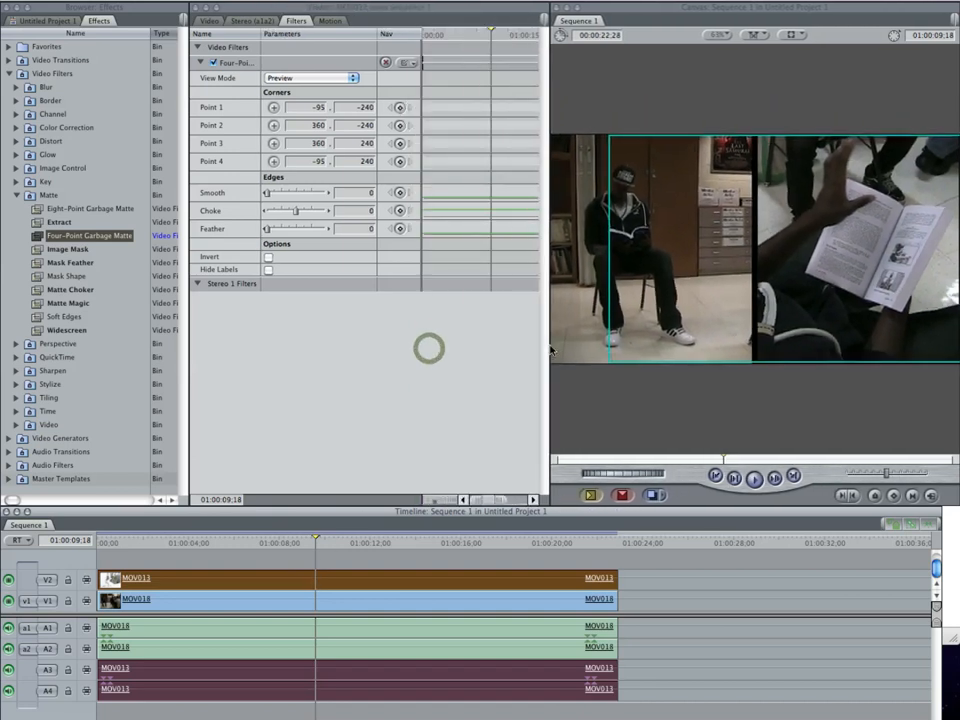
{"action": "double_click", "coordinate": [333, 582]}
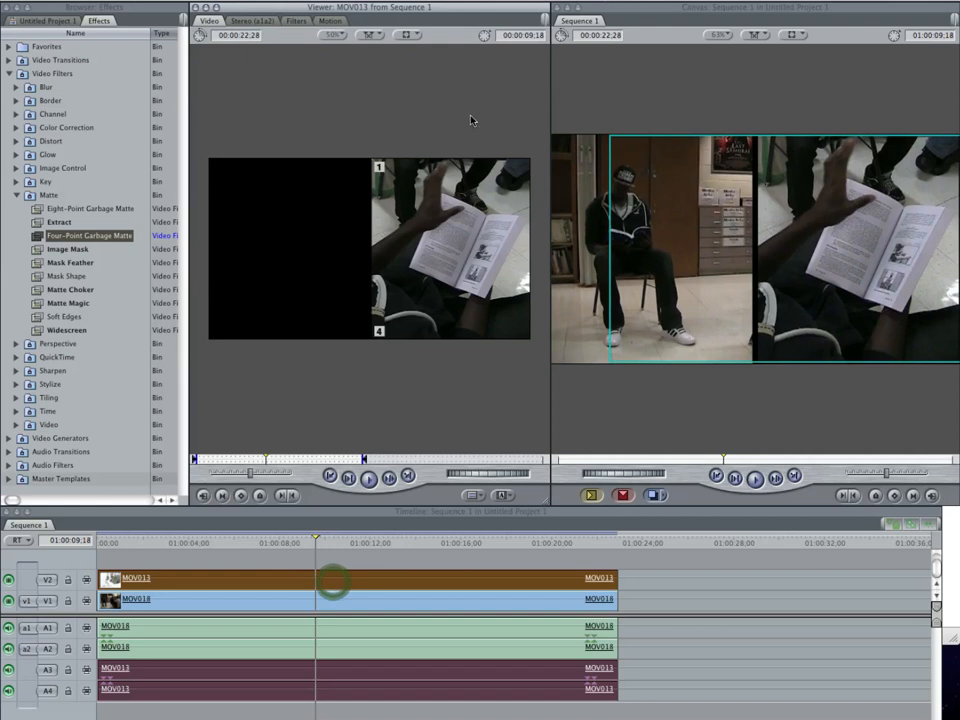
{"action": "left_click", "coordinate": [333, 24]}
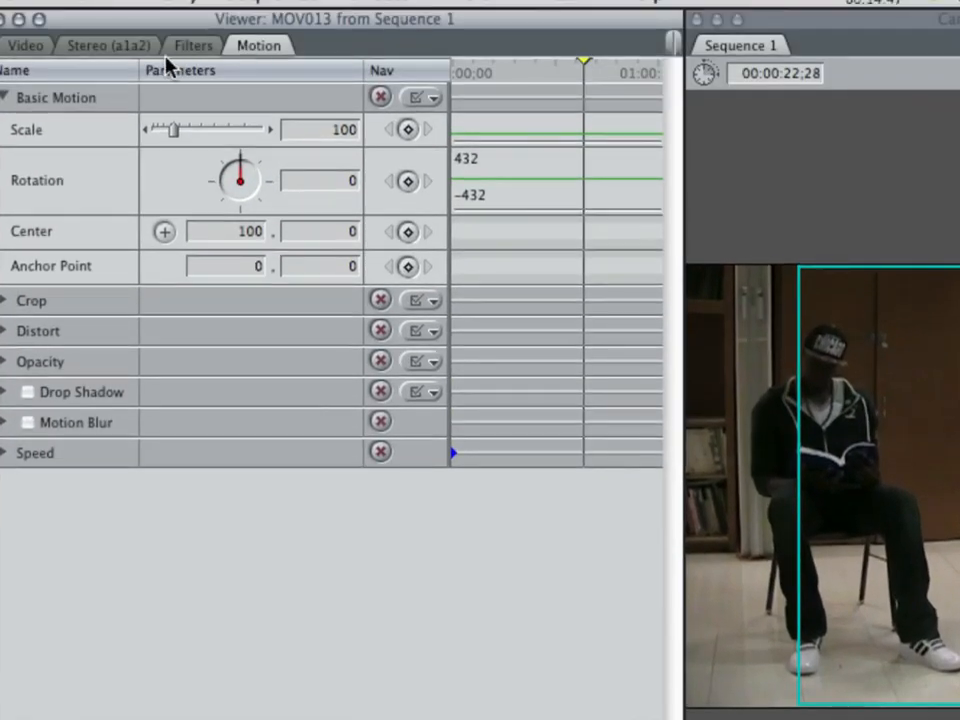
{"action": "left_click", "coordinate": [190, 47]}
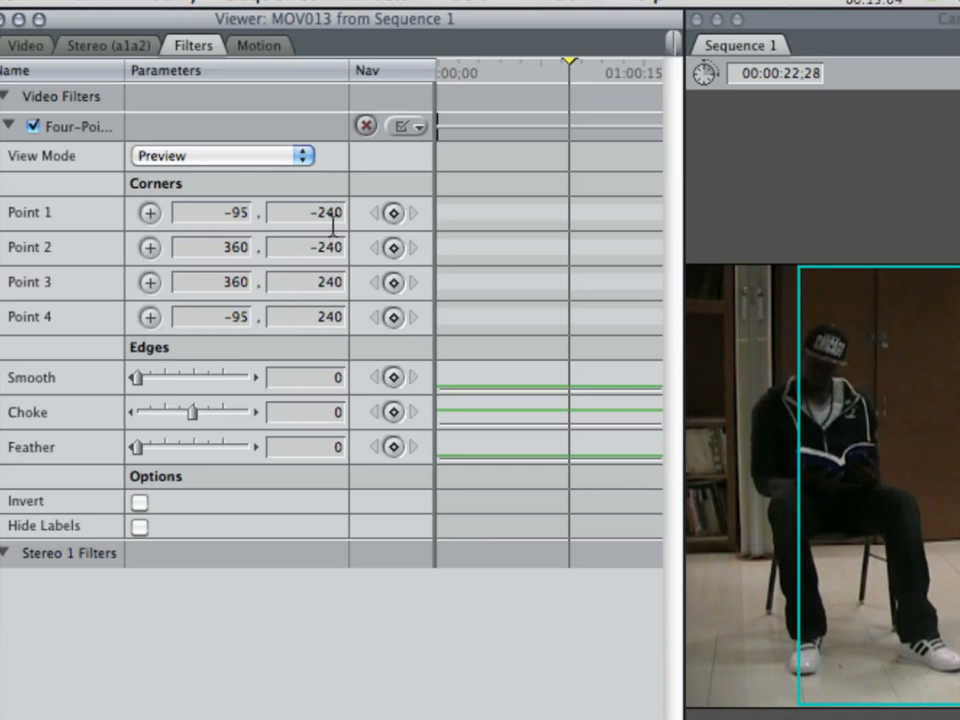
{"action": "left_click", "coordinate": [388, 214]}
{"action": "left_click", "coordinate": [393, 249]}
{"action": "left_click", "coordinate": [394, 284]}
{"action": "left_click", "coordinate": [395, 318]}
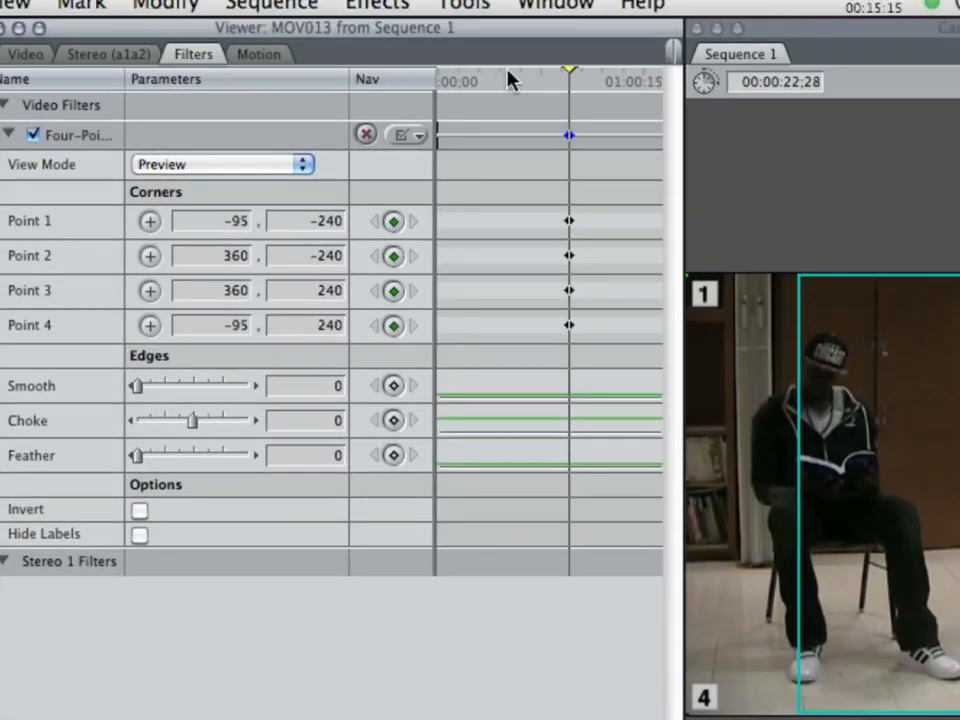
Add keyframes to all four of MOV013's garbage matte points at 01:00:05;26
{"action": "left_click_drag", "start_coordinate": [567, 77], "coordinate": [481, 77]}
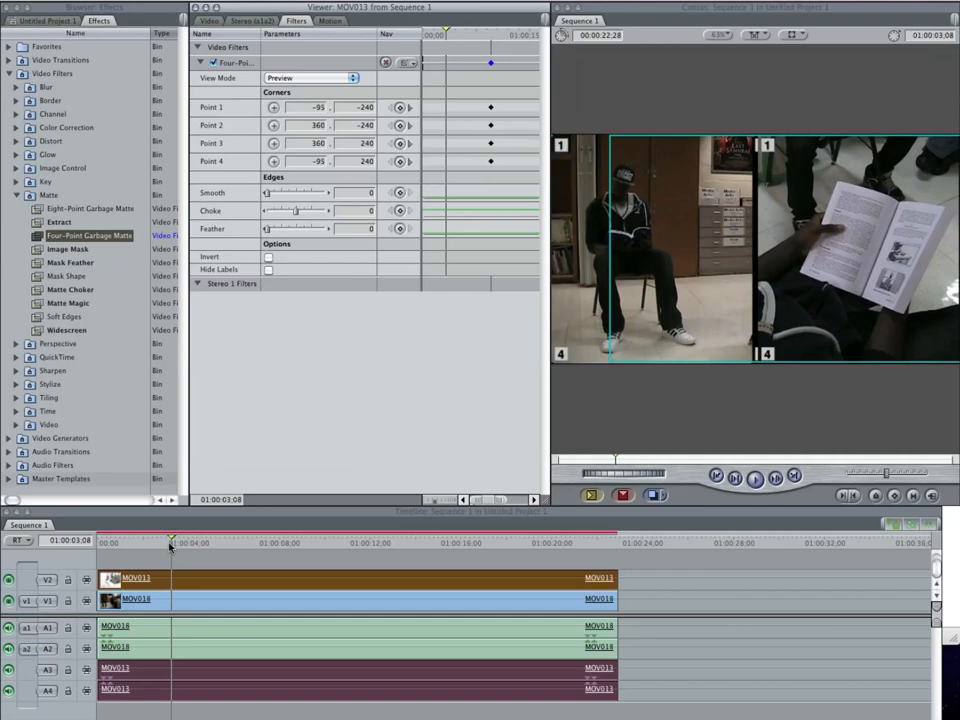
{"action": "left_click_drag", "start_coordinate": [170, 546], "coordinate": [216, 546]}
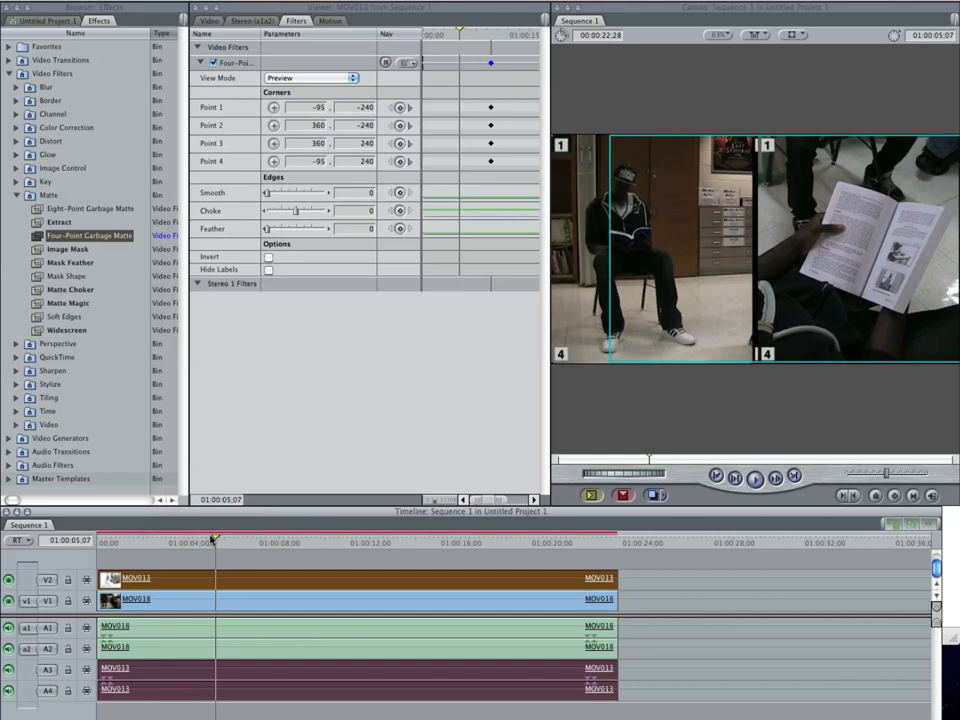
{"action": "left_click_drag", "start_coordinate": [215, 541], "coordinate": [230, 543]}
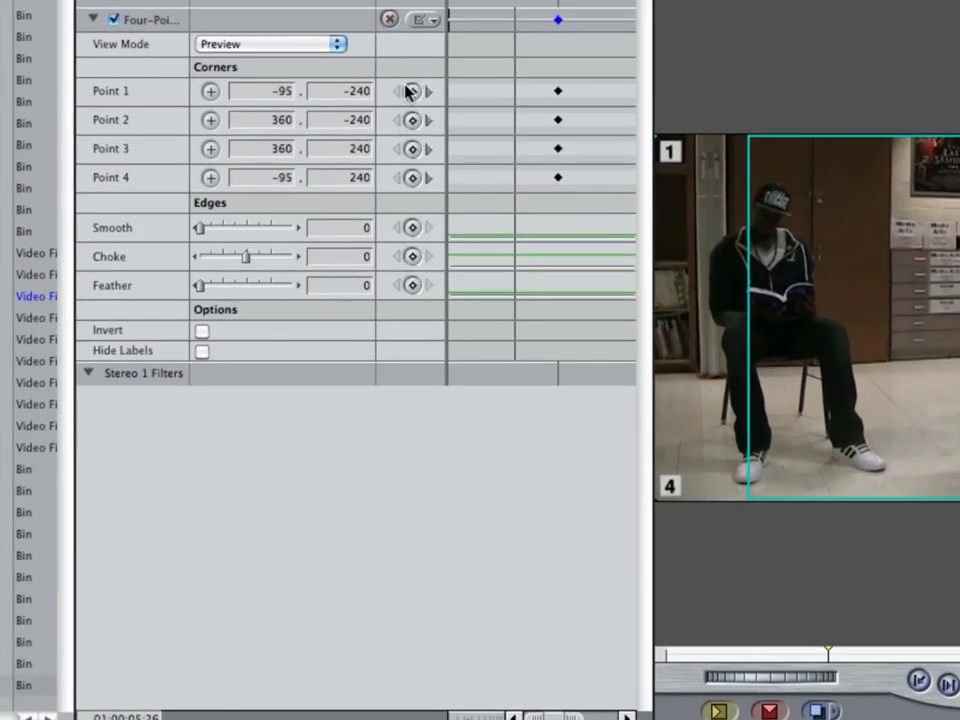
{"action": "left_click", "coordinate": [412, 91]}
{"action": "left_click", "coordinate": [412, 120]}
{"action": "left_click", "coordinate": [412, 148]}
{"action": "left_click", "coordinate": [412, 177]}
Set the horizontal values of Point 1 and Point 4 of MOV013's garbage matte to -360 at the 01:00:05;26 keyframes
{"action": "left_click", "coordinate": [262, 91]}
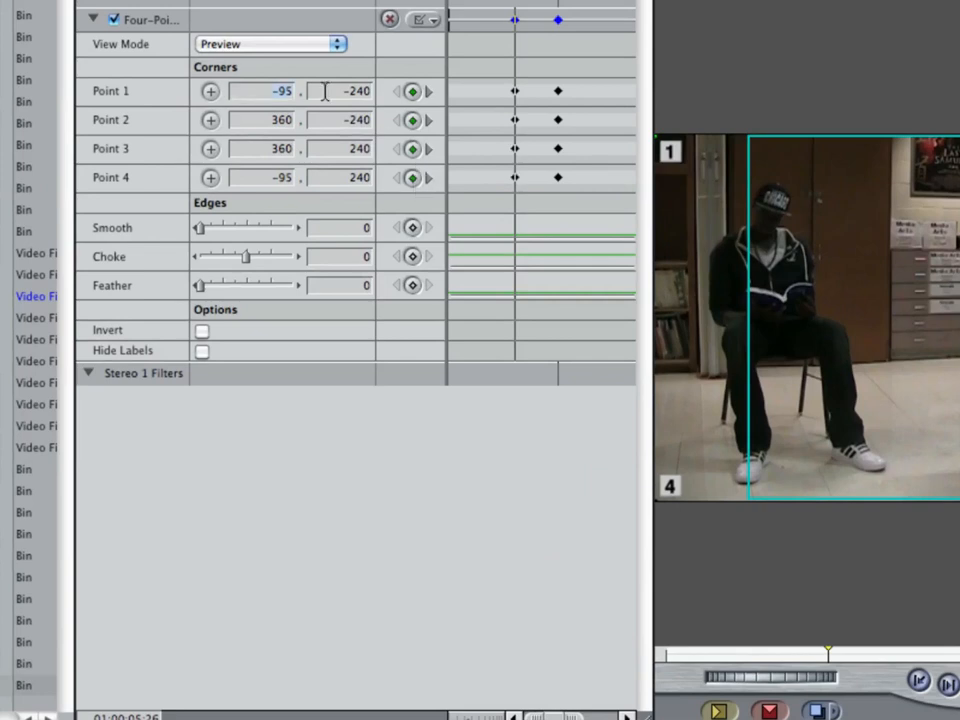
{"action": "type", "text": "-360"}
{"action": "key", "text": "Return"}
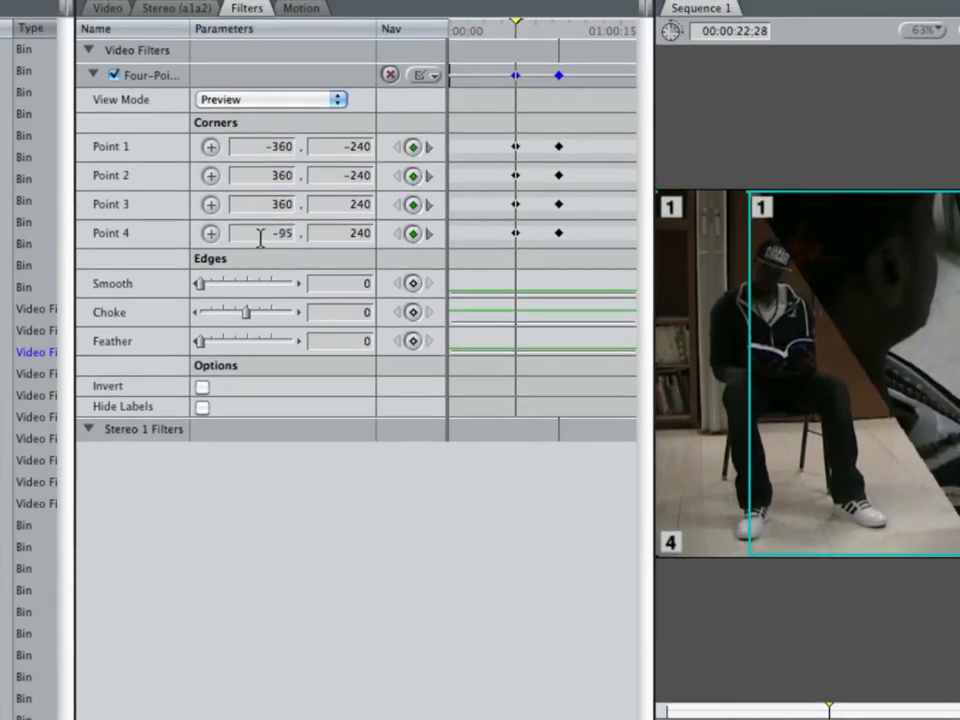
{"action": "left_click", "coordinate": [260, 235]}
{"action": "type", "text": "-360"}
{"action": "key", "text": "Return"}
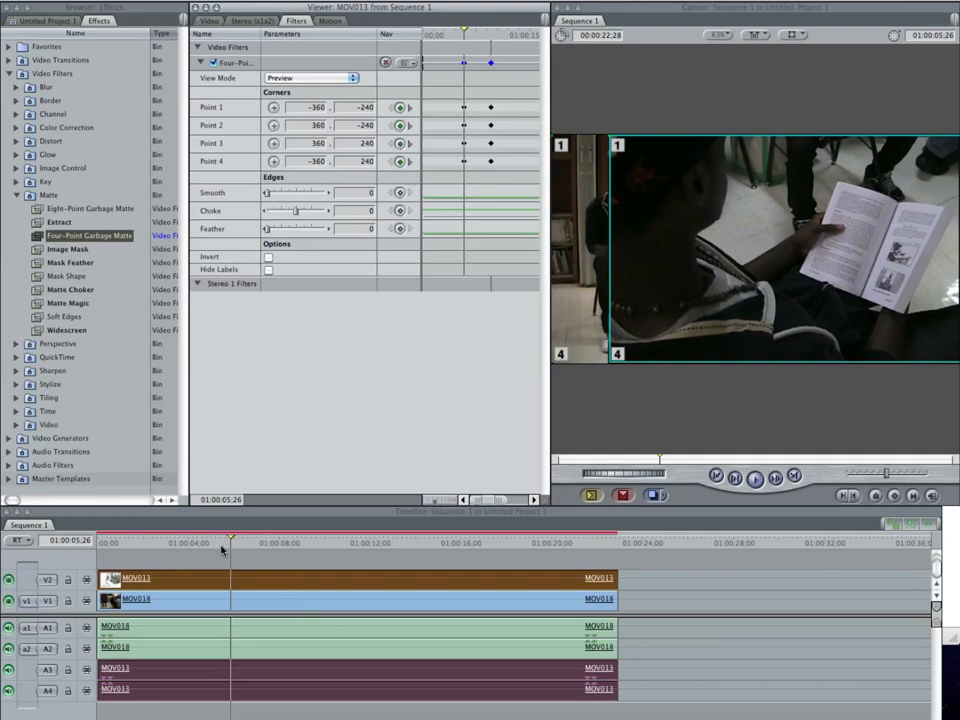
Render the sequence, play the animated matte from 01:00:03;25, and return the playhead toward the sequence start
{"action": "key", "text": "super+r"}
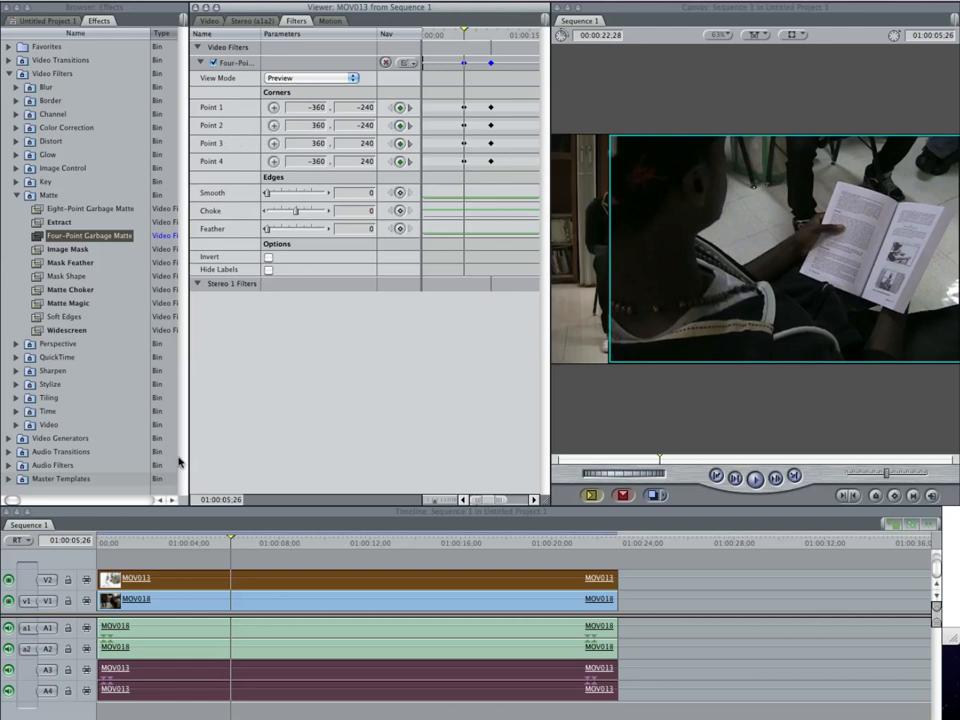
{"action": "left_click_drag", "start_coordinate": [208, 541], "coordinate": [185, 541]}
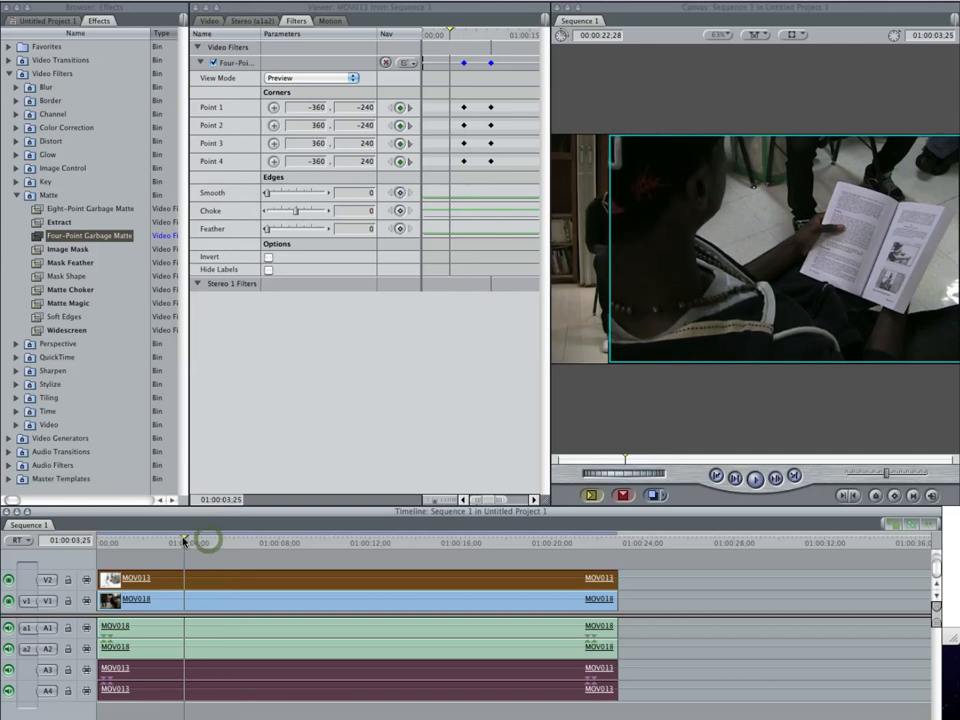
{"action": "key", "text": "space"}
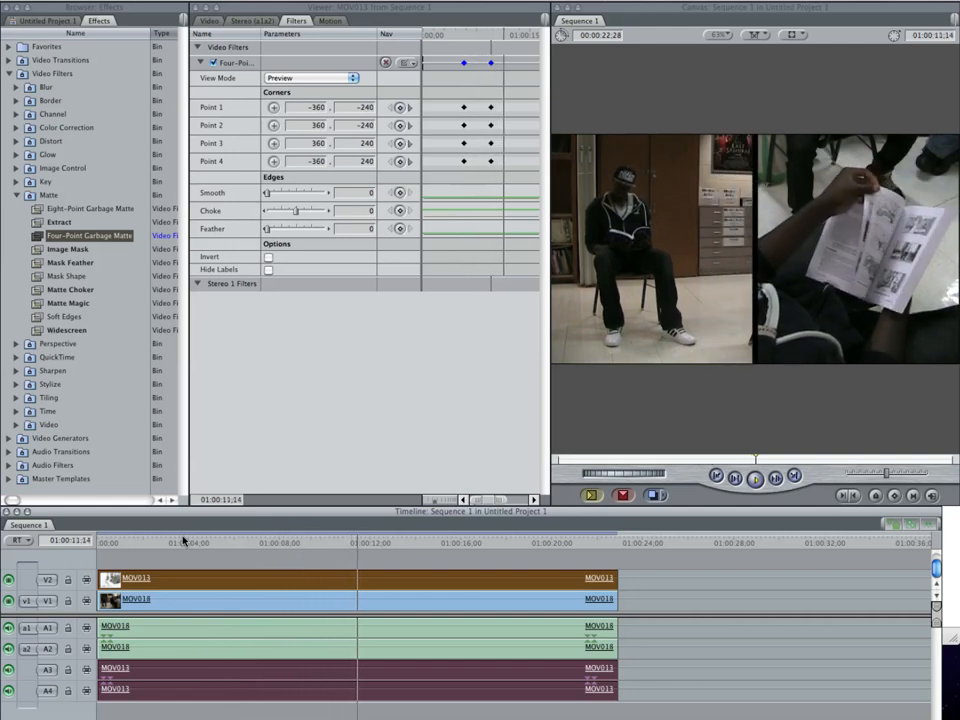
{"action": "left_click", "coordinate": [122, 541]}
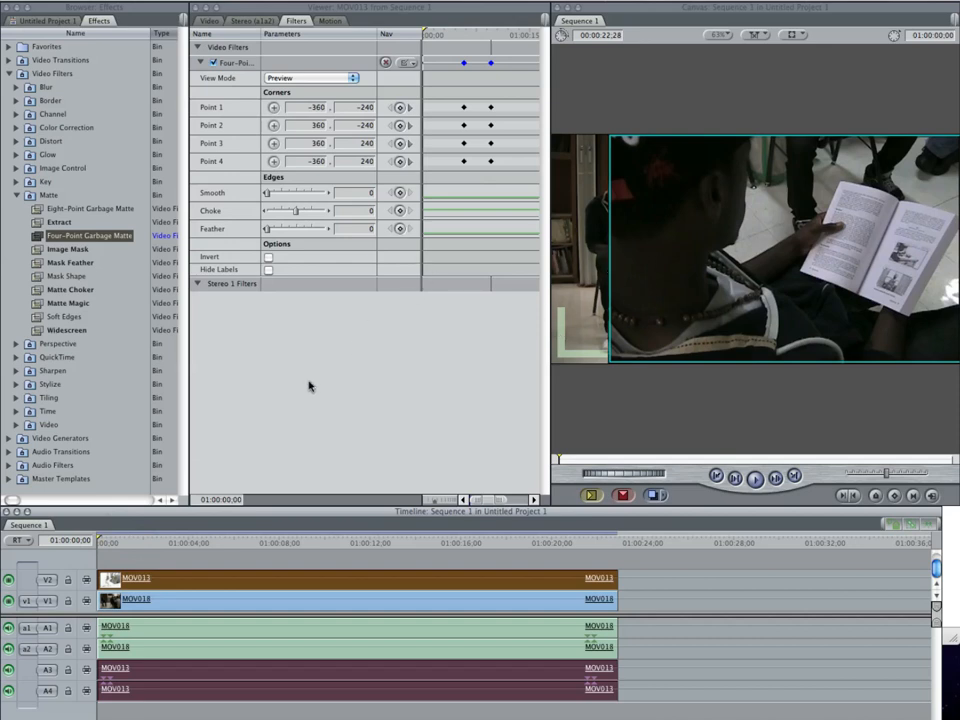
Add a Center keyframe to MOV013's motion settings at the second matte keyframe, 01:00:09;18
{"action": "left_click_drag", "start_coordinate": [469, 35], "coordinate": [491, 35]}
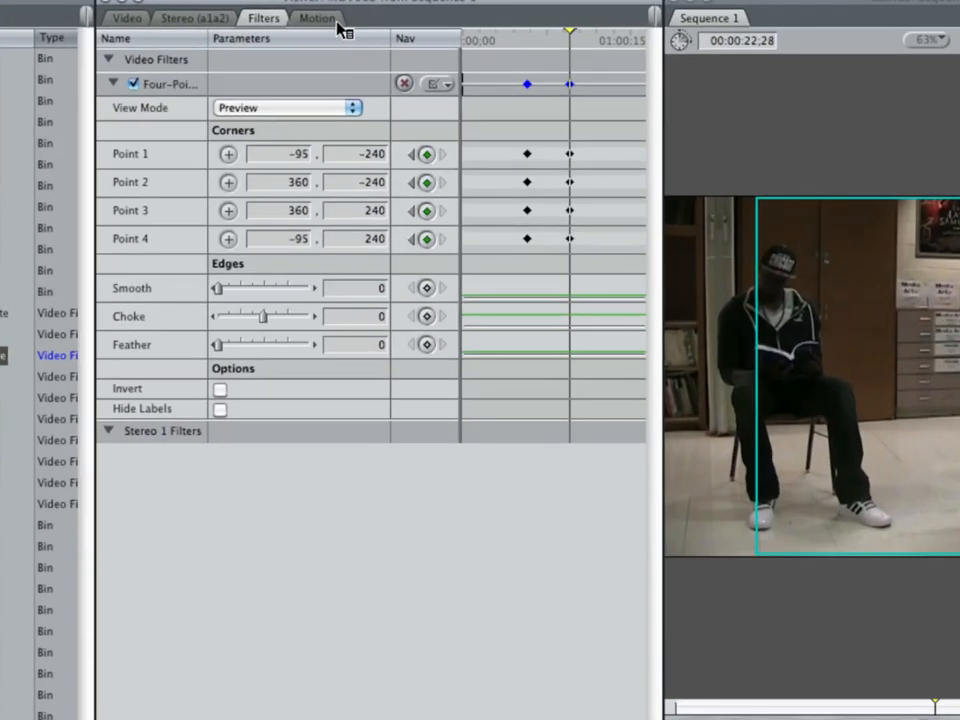
{"action": "left_click", "coordinate": [335, 21]}
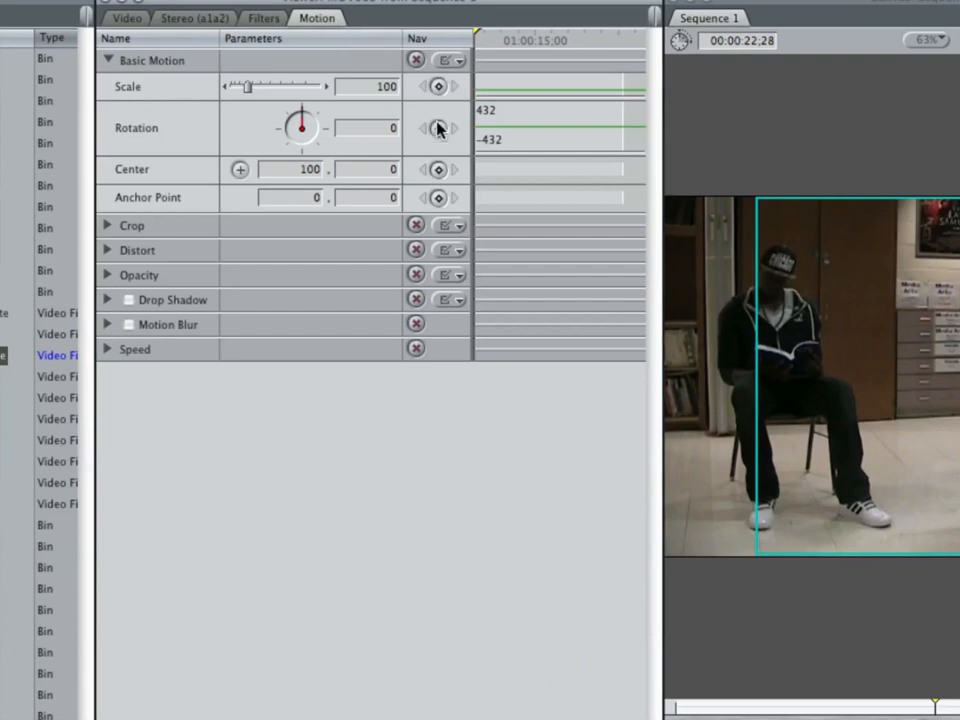
{"action": "left_click", "coordinate": [439, 172]}
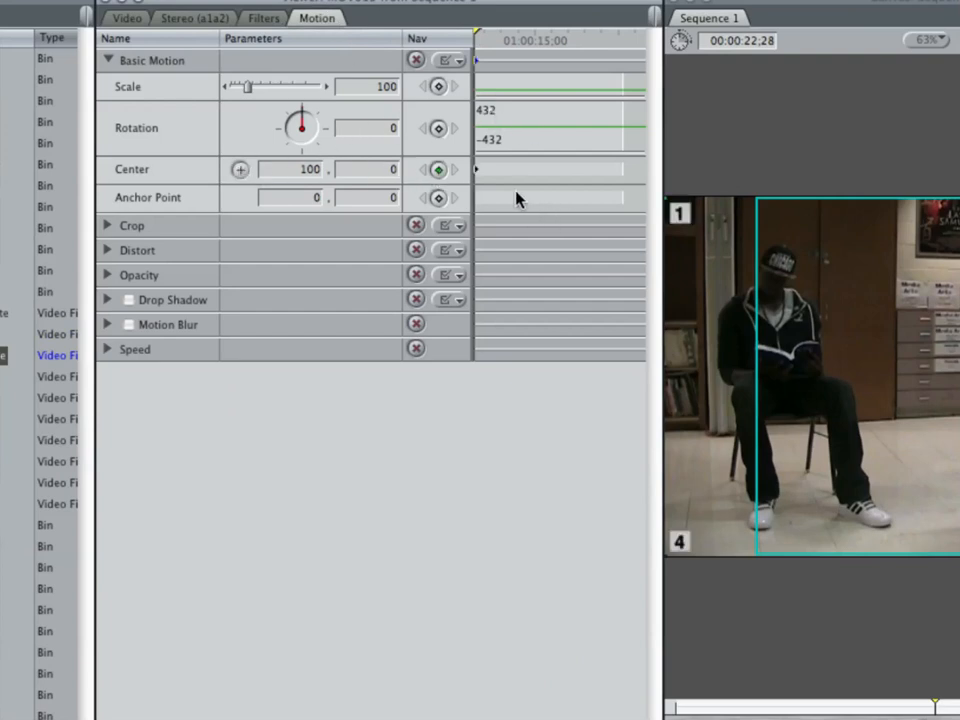
{"action": "scroll", "coordinate": [516, 198], "scroll_direction": "left", "scroll_amount": 3}
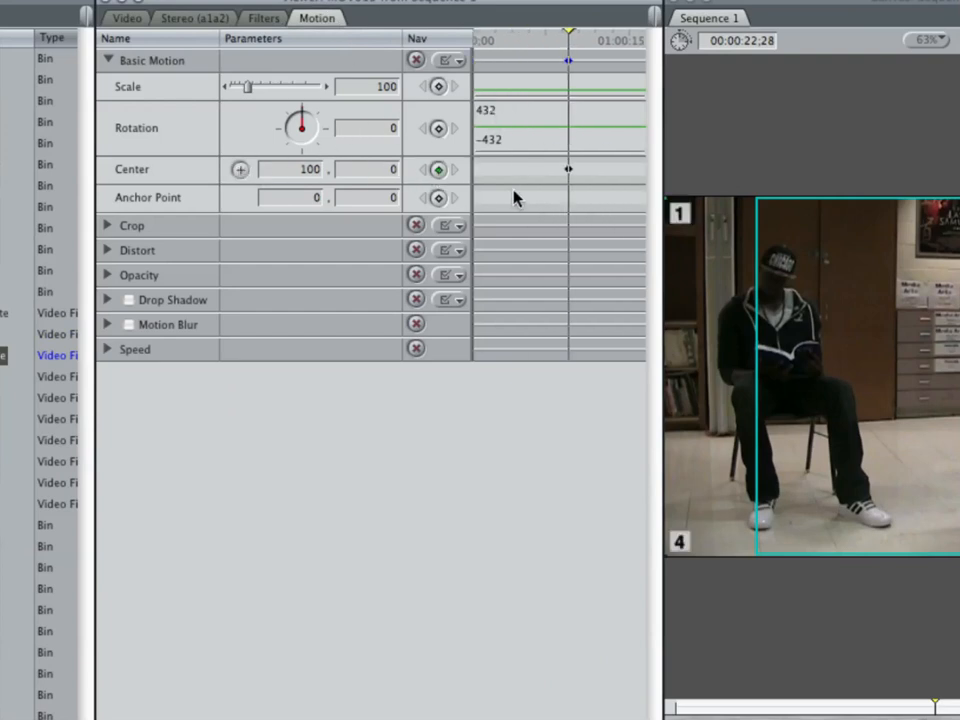
Move to the first matte keyframe at 01:00:05;26 and set the horizontal Center value of MOV013 to 0
{"action": "left_click", "coordinate": [264, 19]}
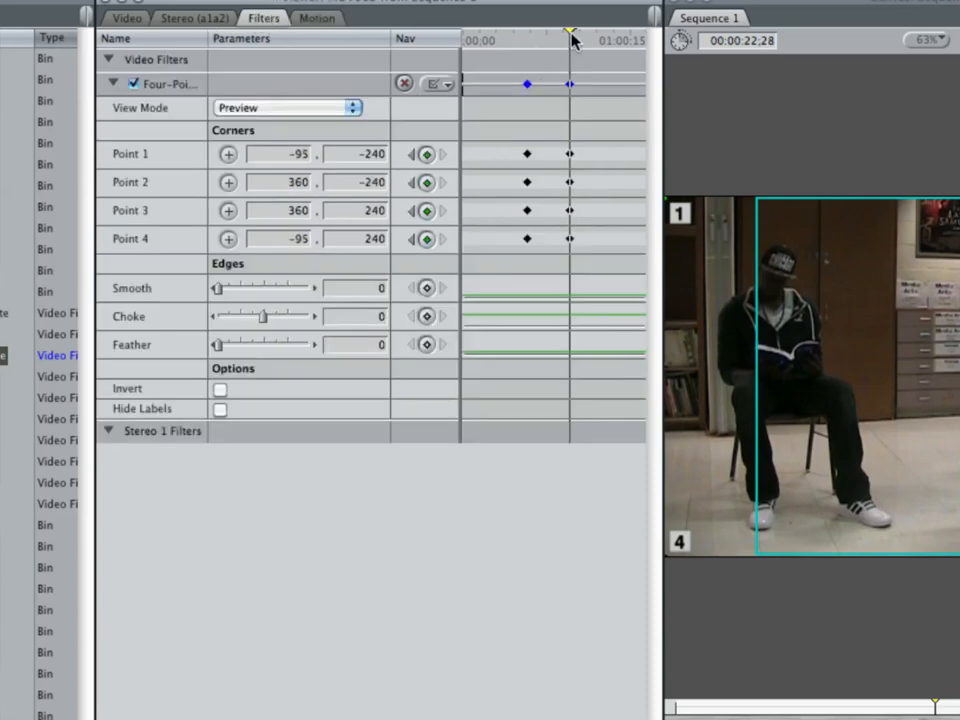
{"action": "left_click_drag", "start_coordinate": [564, 39], "coordinate": [546, 42]}
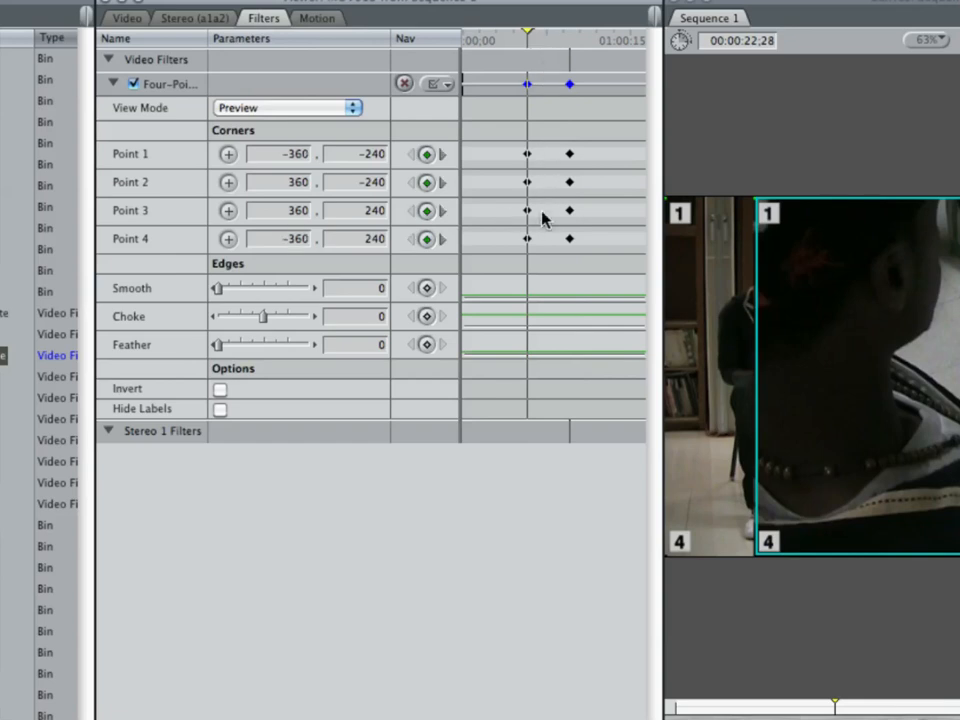
{"action": "left_click", "coordinate": [312, 20]}
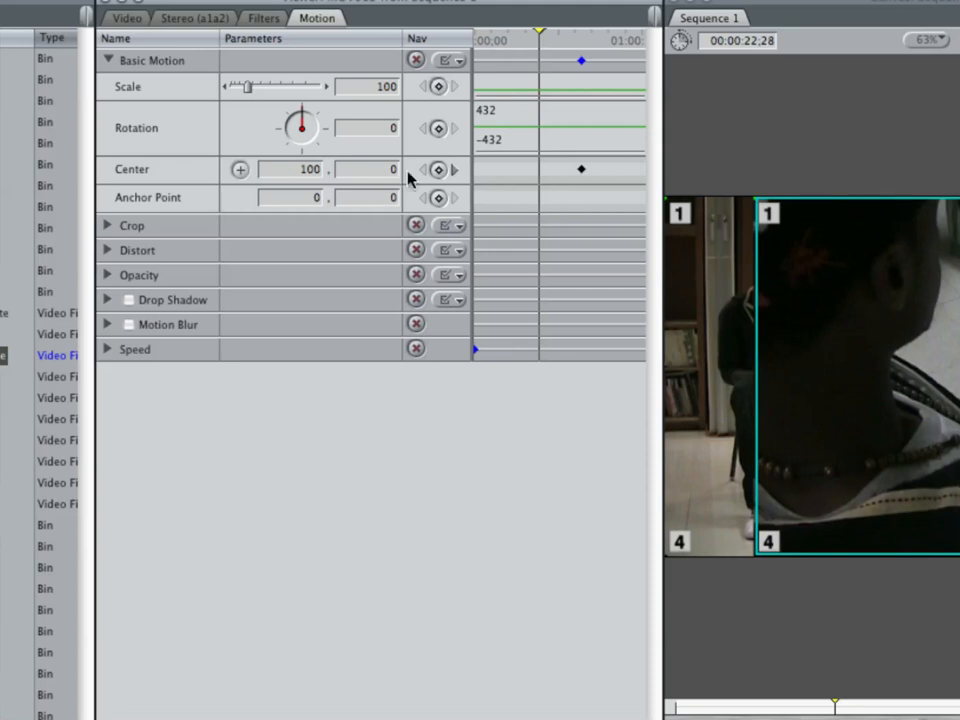
{"action": "left_click_drag", "start_coordinate": [284, 173], "coordinate": [350, 169]}
{"action": "type", "text": "0"}
{"action": "key", "text": "Return"}
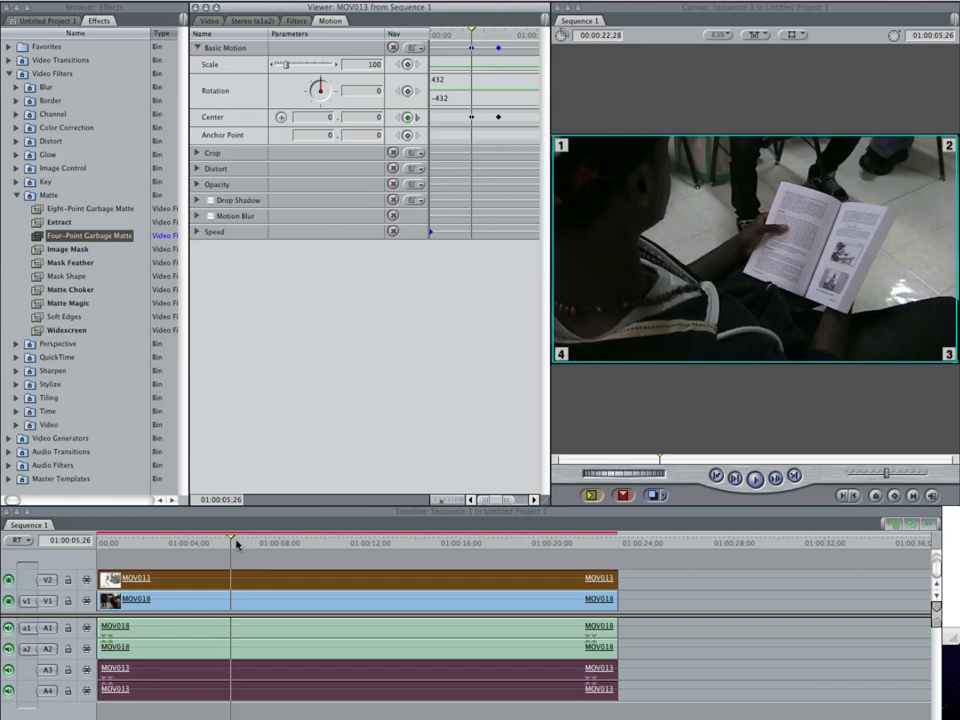
Render the sequence and review the transition from full frame to split screen between MOV013's two Center keyframes
{"action": "key", "text": "super+r"}
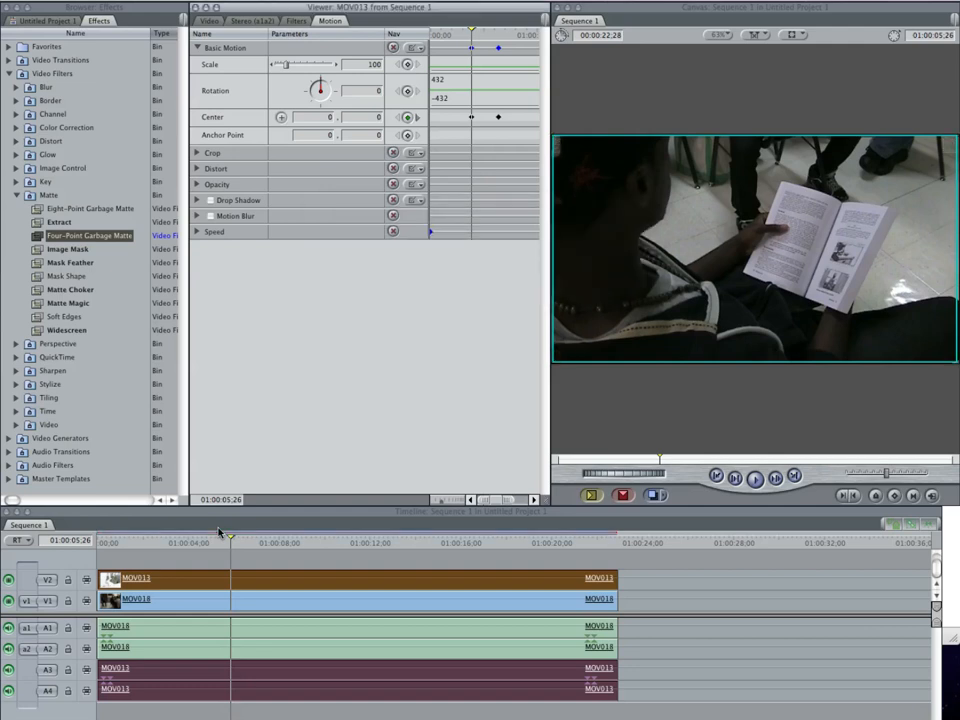
{"action": "key", "text": "space"}
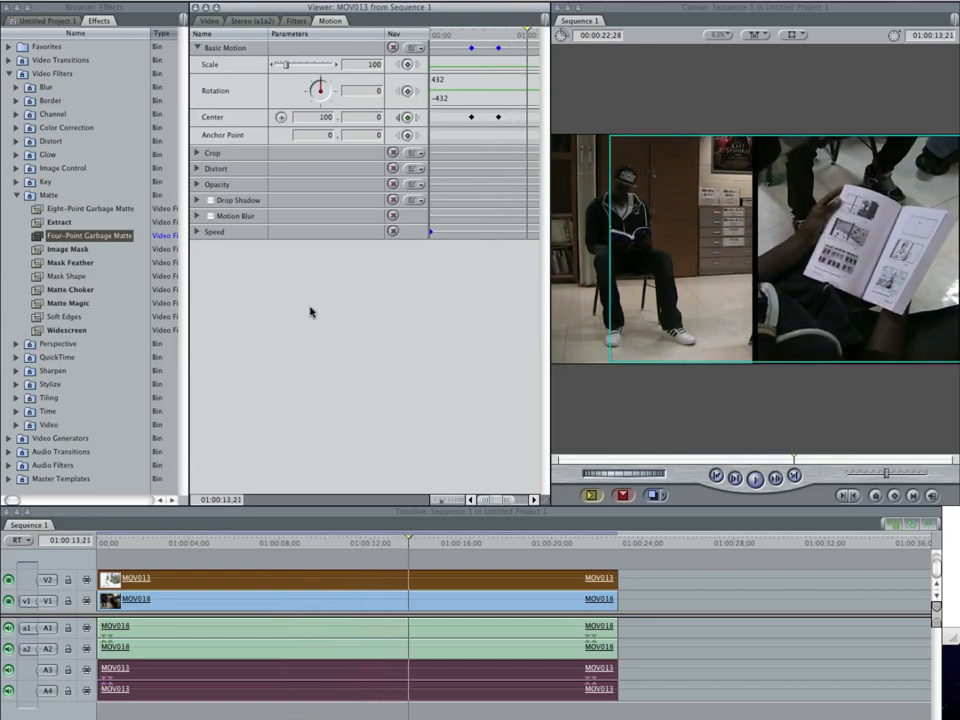
{"action": "left_click", "coordinate": [328, 541]}
{"action": "left_click", "coordinate": [320, 541]}
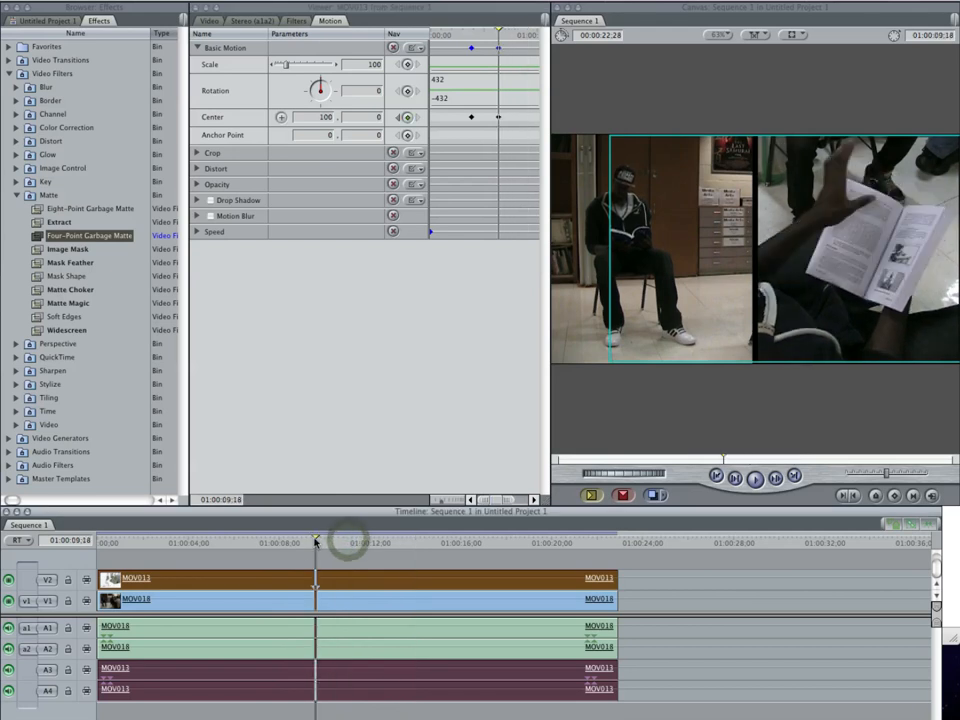
{"action": "left_click_drag", "start_coordinate": [497, 30], "coordinate": [484, 35]}
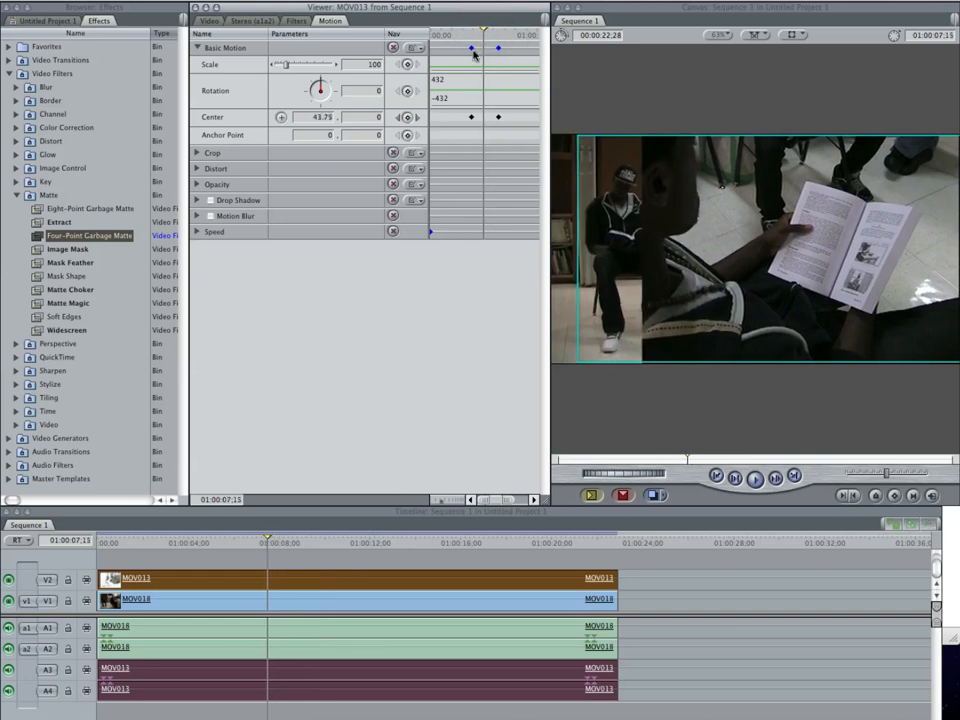
Move MOV013's first Center keyframe and the first keyframes of all four matte points to 01:00:07;15
{"action": "left_click_drag", "start_coordinate": [472, 117], "coordinate": [483, 117]}
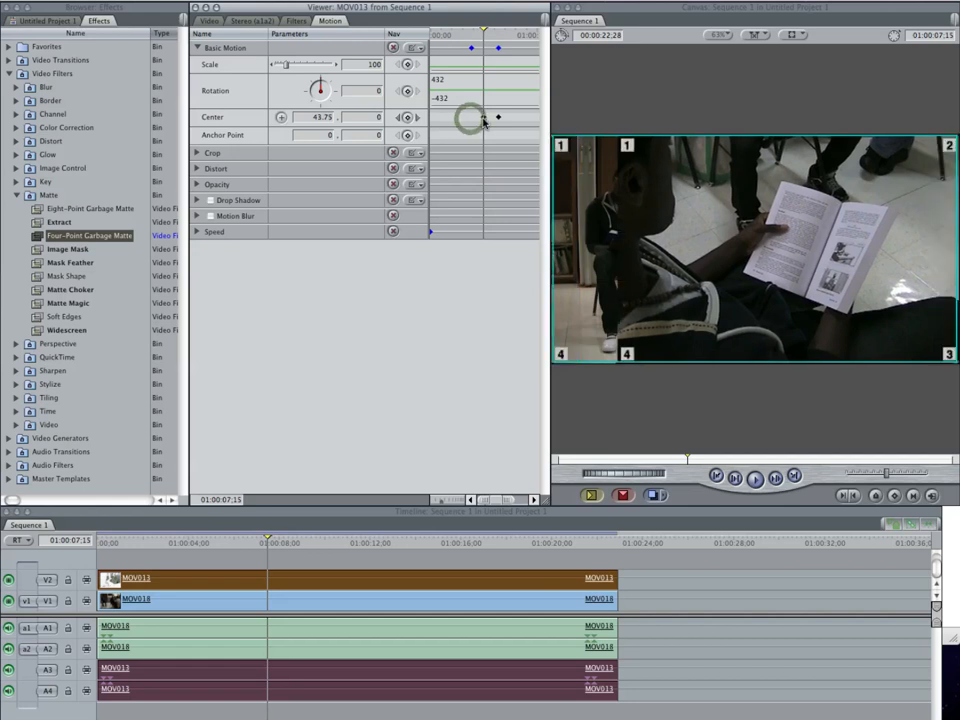
{"action": "left_click", "coordinate": [296, 21]}
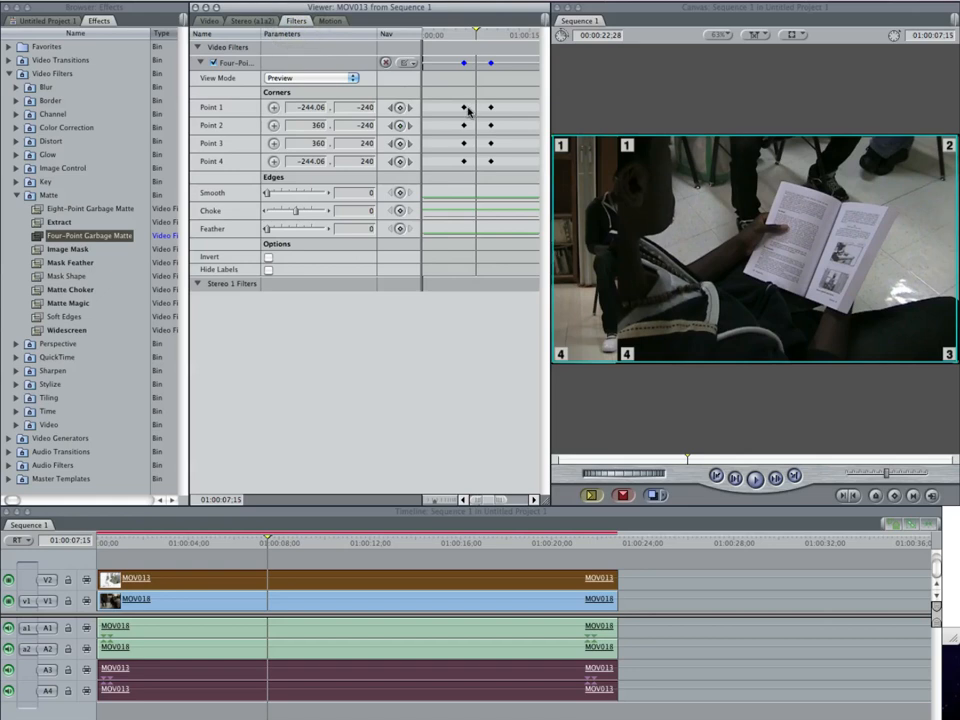
{"action": "left_click_drag", "start_coordinate": [464, 107], "coordinate": [476, 161]}
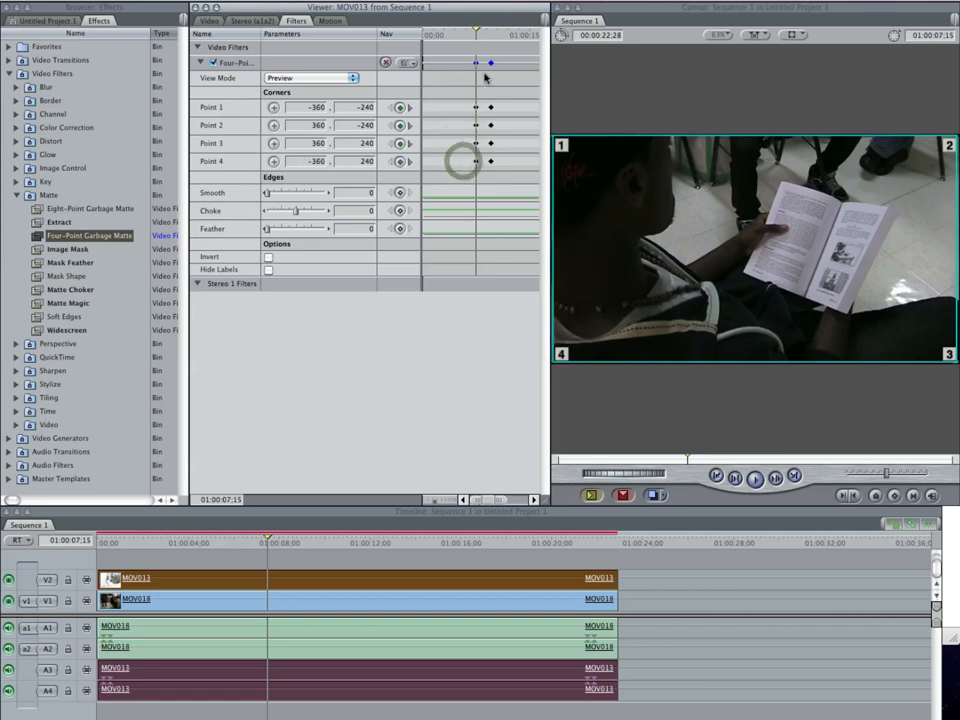
Render the sequence and play the shortened transition from just before MOV013's first keyframe
{"action": "key", "text": "super+r"}
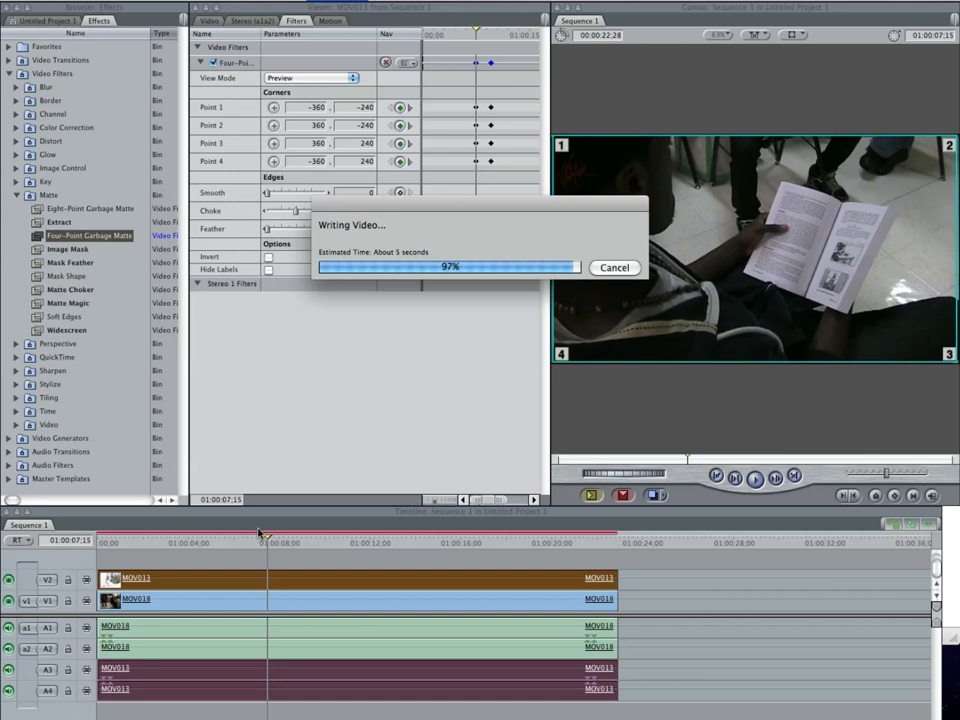
{"action": "left_click", "coordinate": [224, 545]}
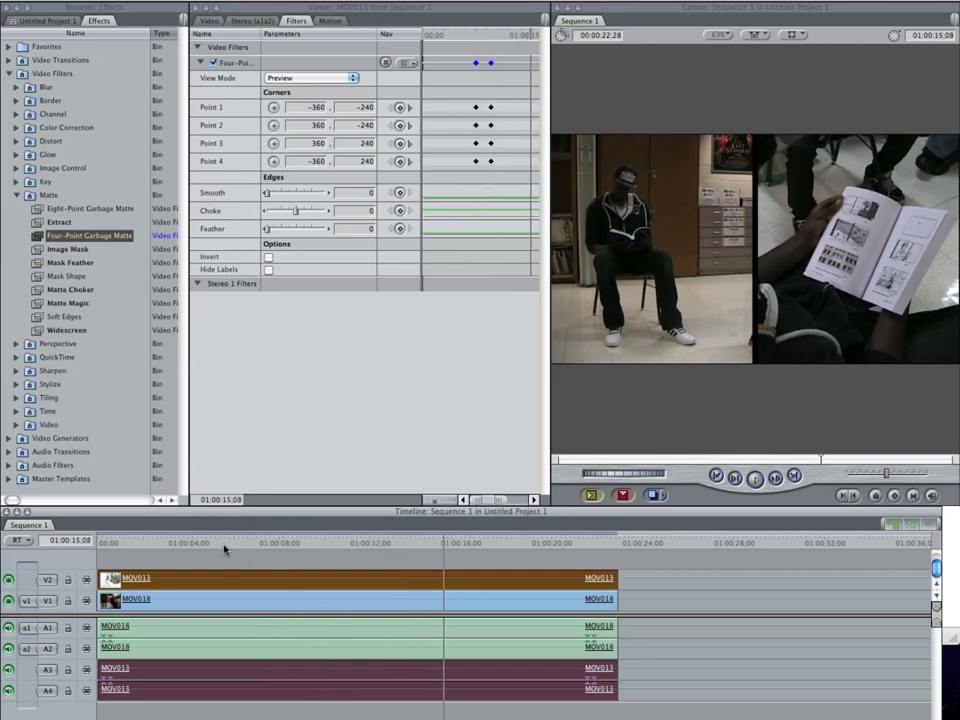
{"action": "key", "text": "space"}
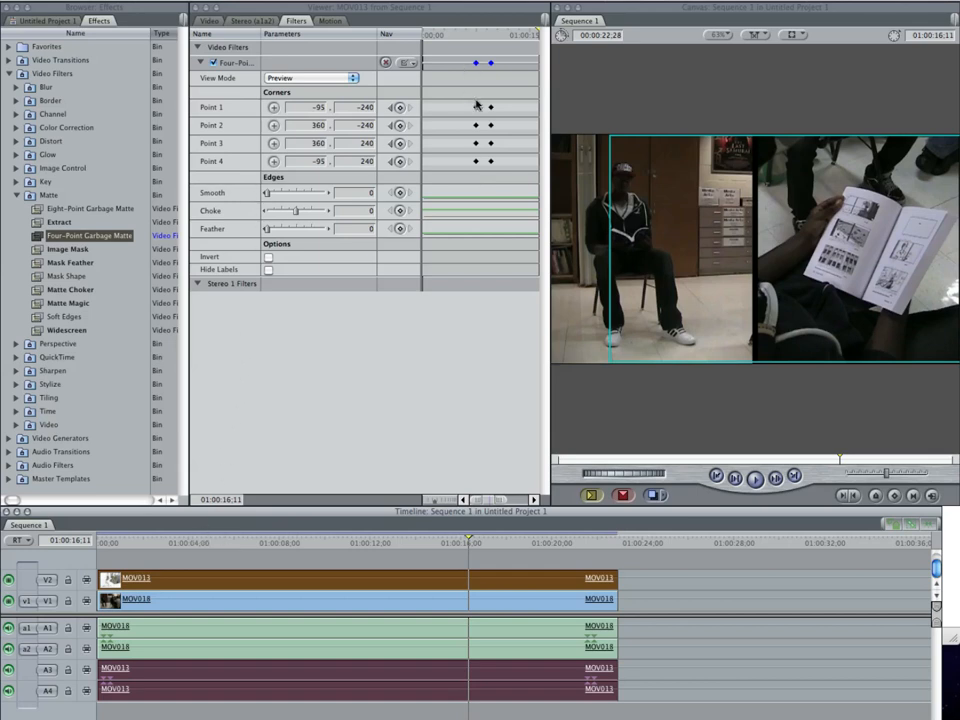
Delete the keyframes of garbage matte Points 1 to 4 at 01:00:07;15 on MOV013
{"action": "left_click", "coordinate": [480, 35]}
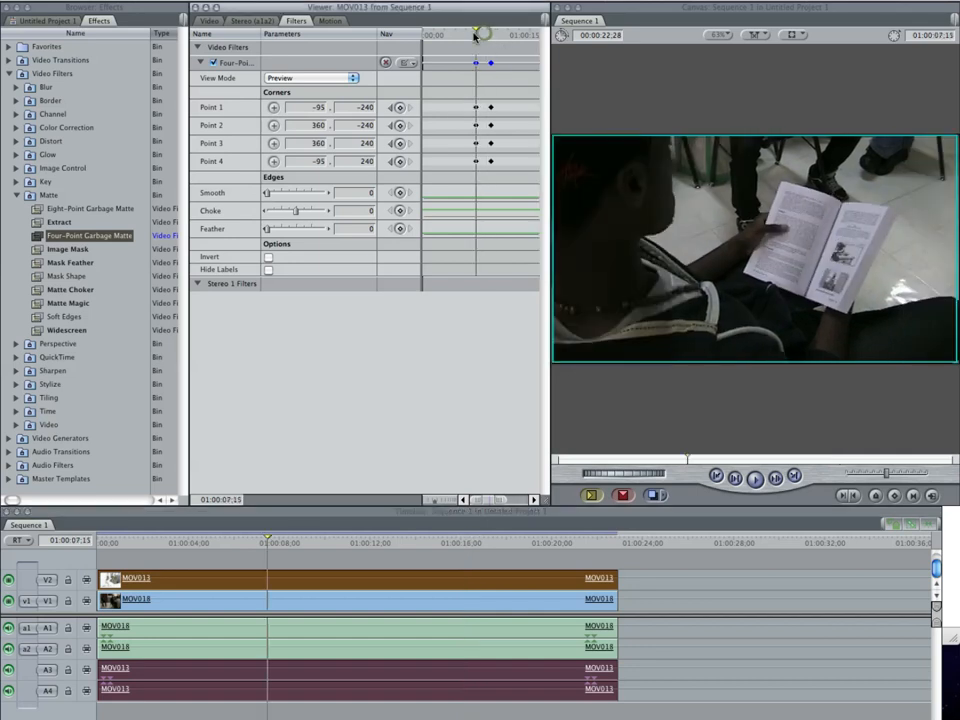
{"action": "left_click", "coordinate": [399, 107]}
{"action": "left_click", "coordinate": [399, 125]}
{"action": "left_click", "coordinate": [400, 144]}
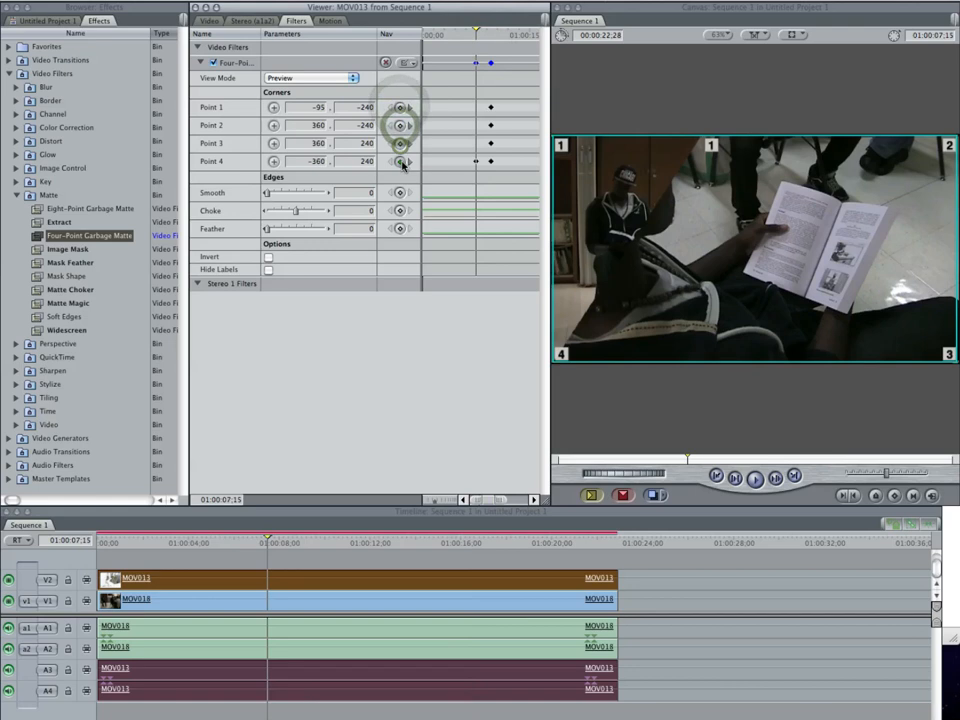
{"action": "left_click", "coordinate": [402, 162]}
Delete the remaining keyframes of garbage matte Points 1 to 4 at 01:00:09;18 on MOV013
{"action": "left_click_drag", "start_coordinate": [481, 33], "coordinate": [490, 35]}
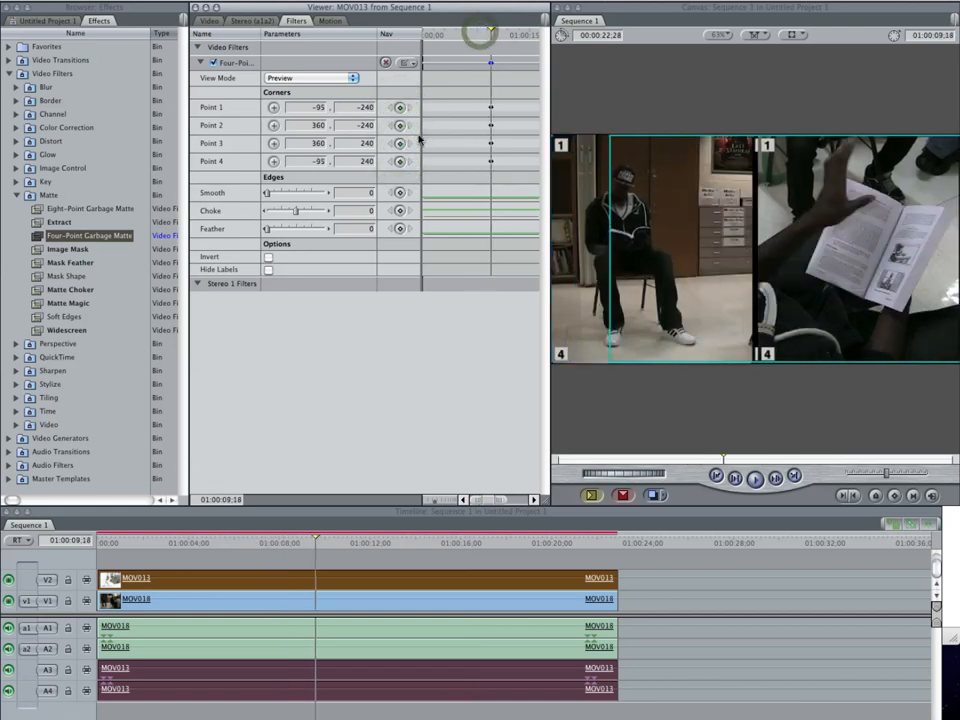
{"action": "left_click", "coordinate": [399, 107]}
{"action": "left_click", "coordinate": [399, 125]}
{"action": "left_click", "coordinate": [399, 143]}
{"action": "left_click", "coordinate": [399, 161]}
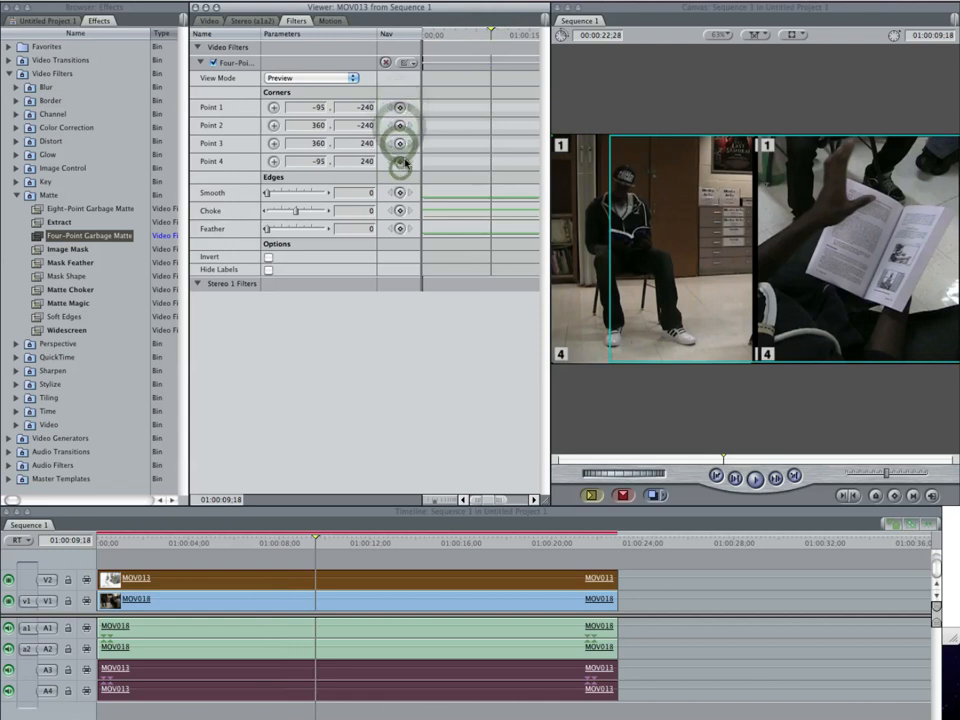
Remove both Center keyframes from MOV013's motion settings, keeping the horizontal Center value at 100
{"action": "left_click", "coordinate": [330, 21]}
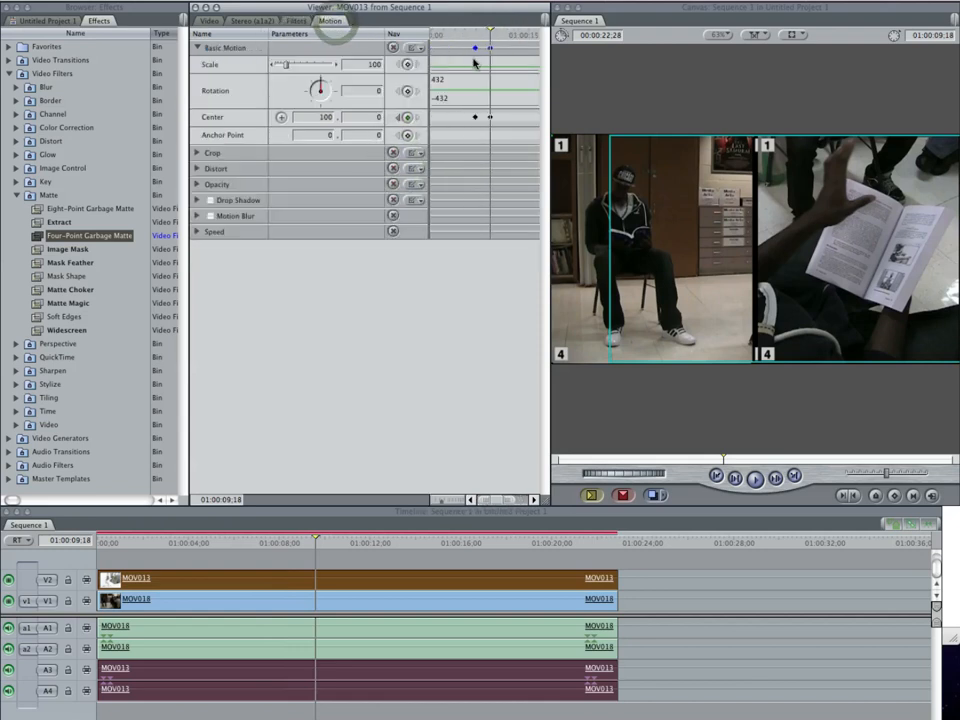
{"action": "left_click", "coordinate": [476, 40]}
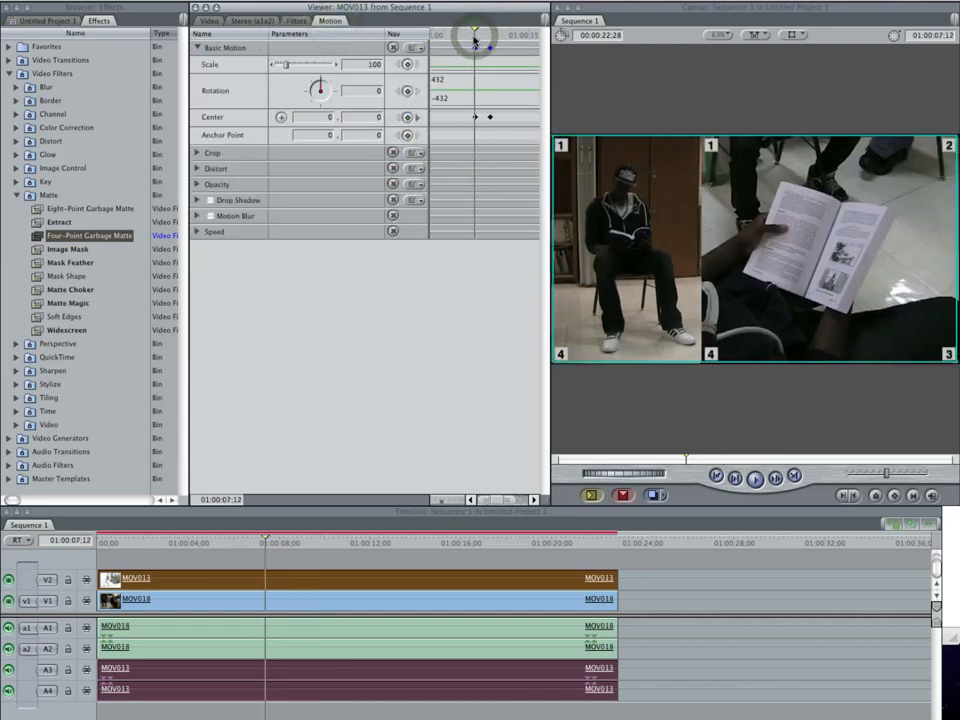
{"action": "left_click", "coordinate": [410, 119]}
{"action": "left_click", "coordinate": [416, 118]}
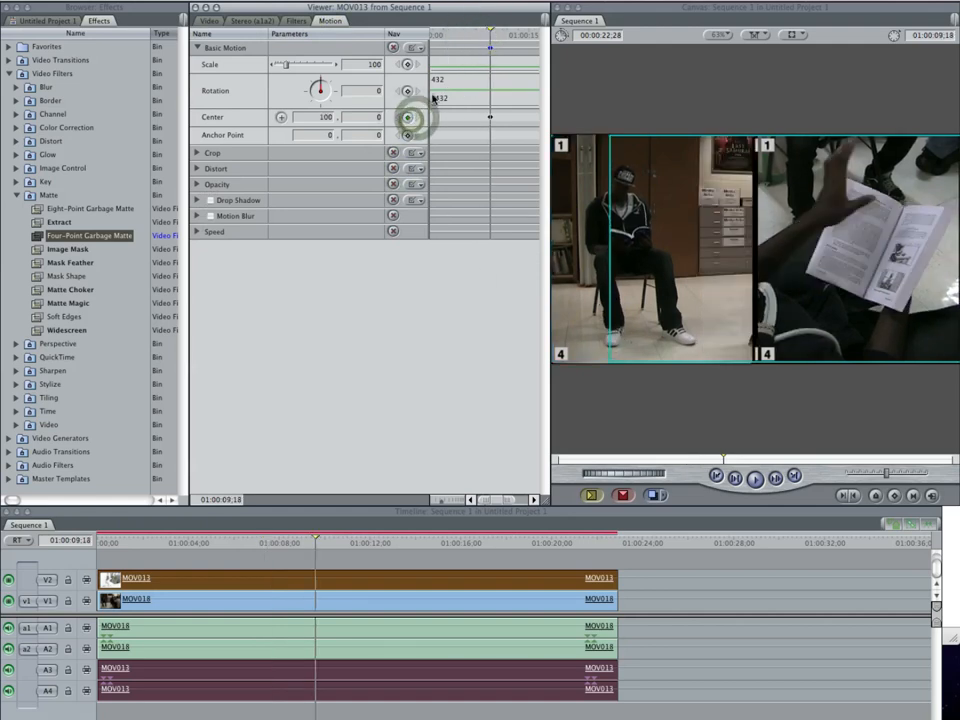
Return the playhead to the sequence start and add a Fade In Fade Out Dissolve to the beginning of MOV018
{"action": "left_click_drag", "start_coordinate": [313, 545], "coordinate": [80, 545]}
{"action": "left_click", "coordinate": [160, 602]}
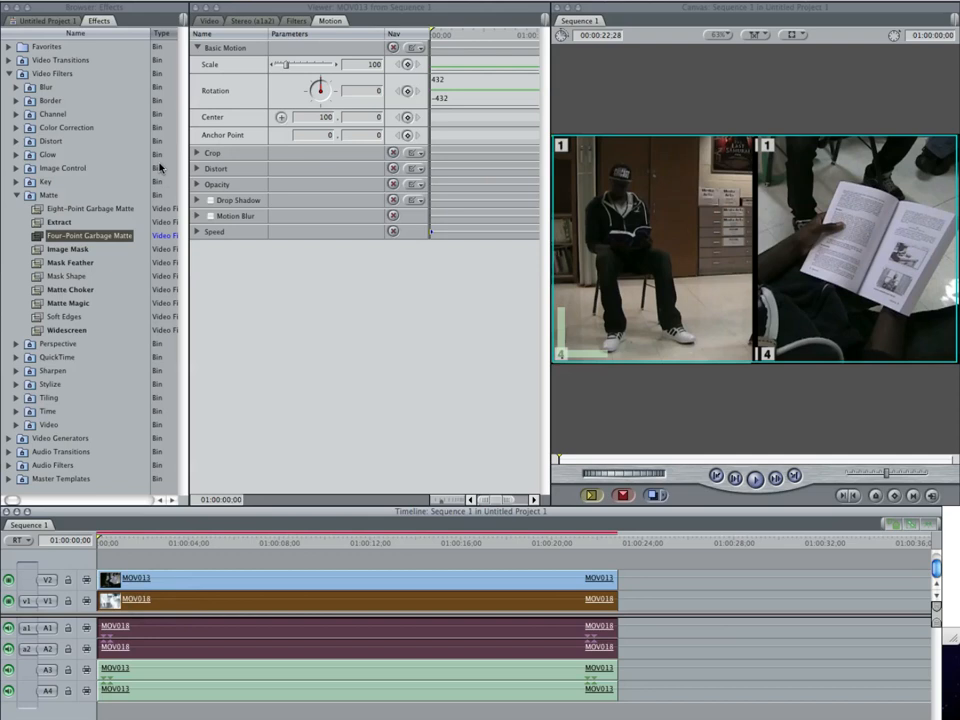
{"action": "left_click", "coordinate": [10, 74]}
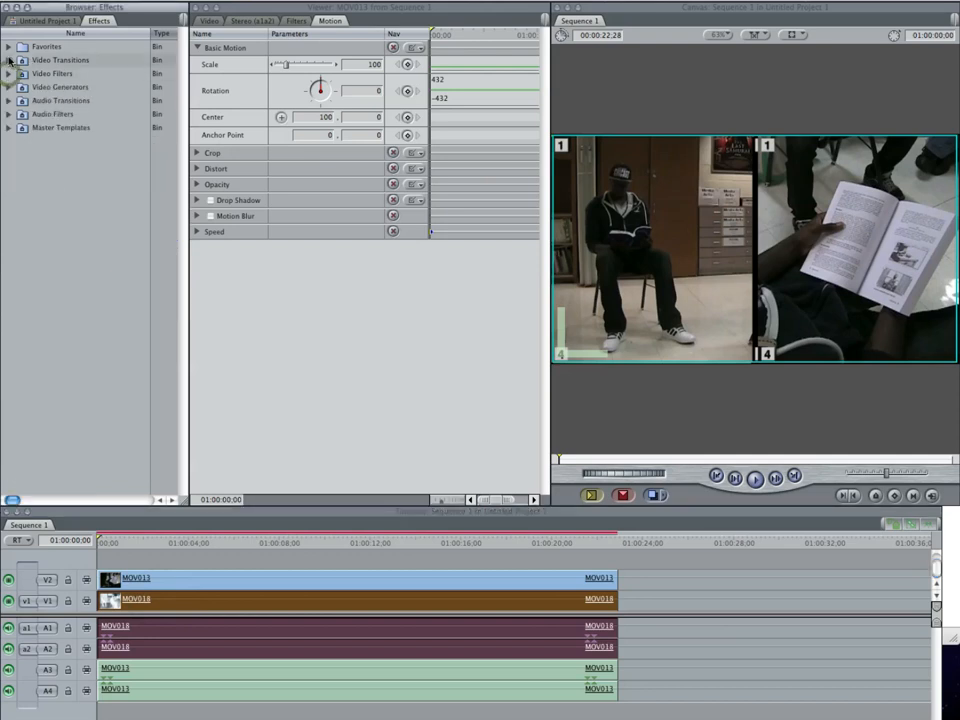
{"action": "left_click", "coordinate": [9, 60]}
{"action": "left_click", "coordinate": [16, 87]}
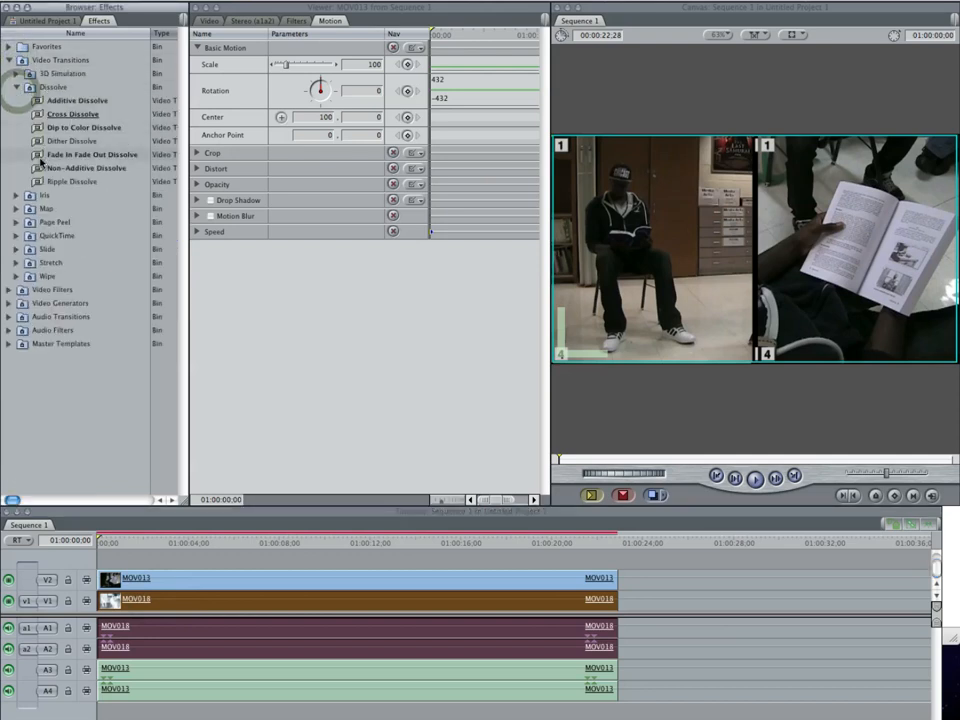
{"action": "left_click_drag", "start_coordinate": [40, 156], "coordinate": [150, 600]}
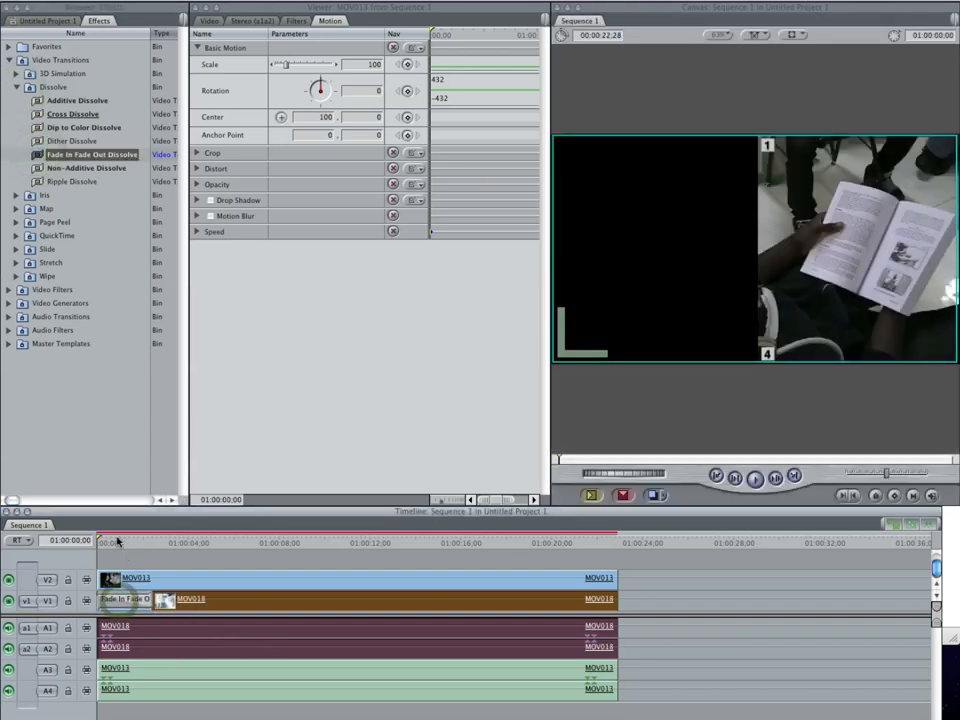
Render the sequence and play its opening to review the dissolve on MOV018
{"action": "key", "text": "super+r"}
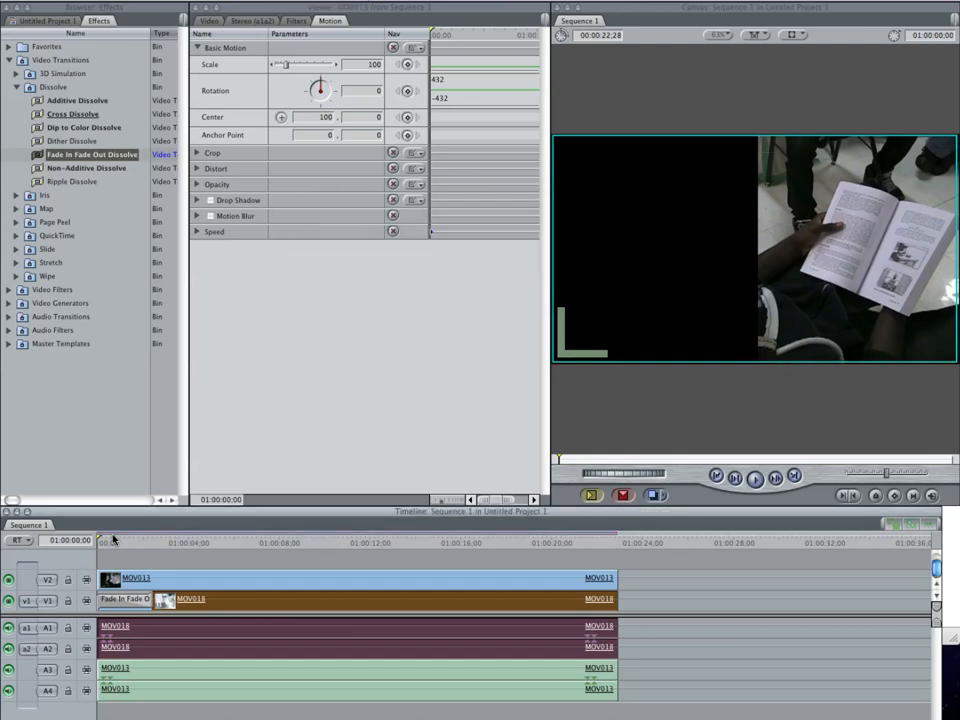
{"action": "key", "text": "space"}
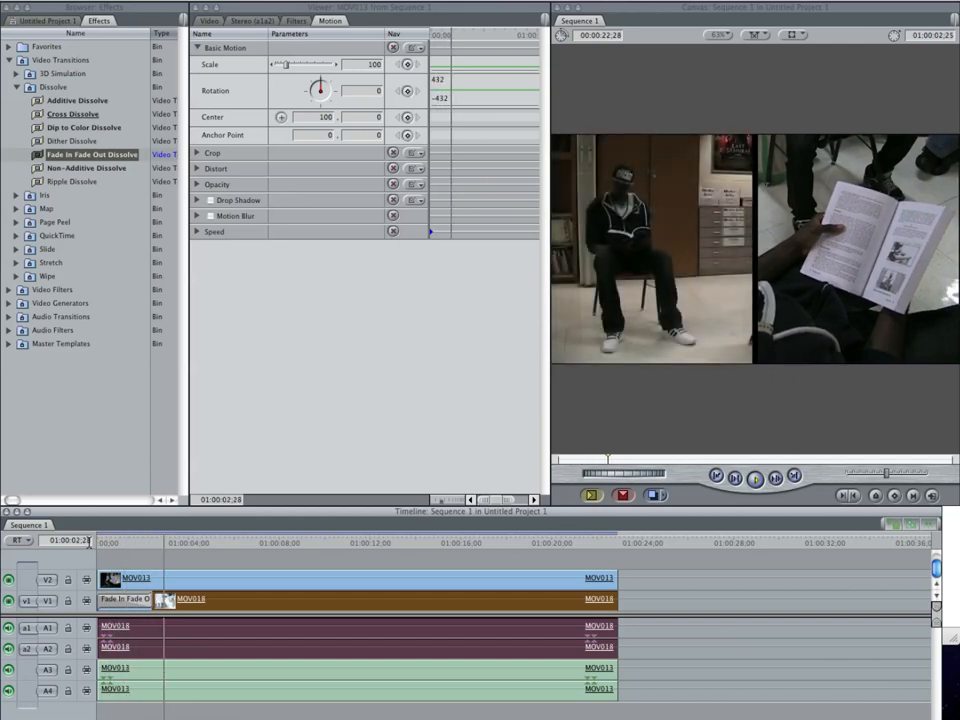
{"action": "key", "text": "space"}
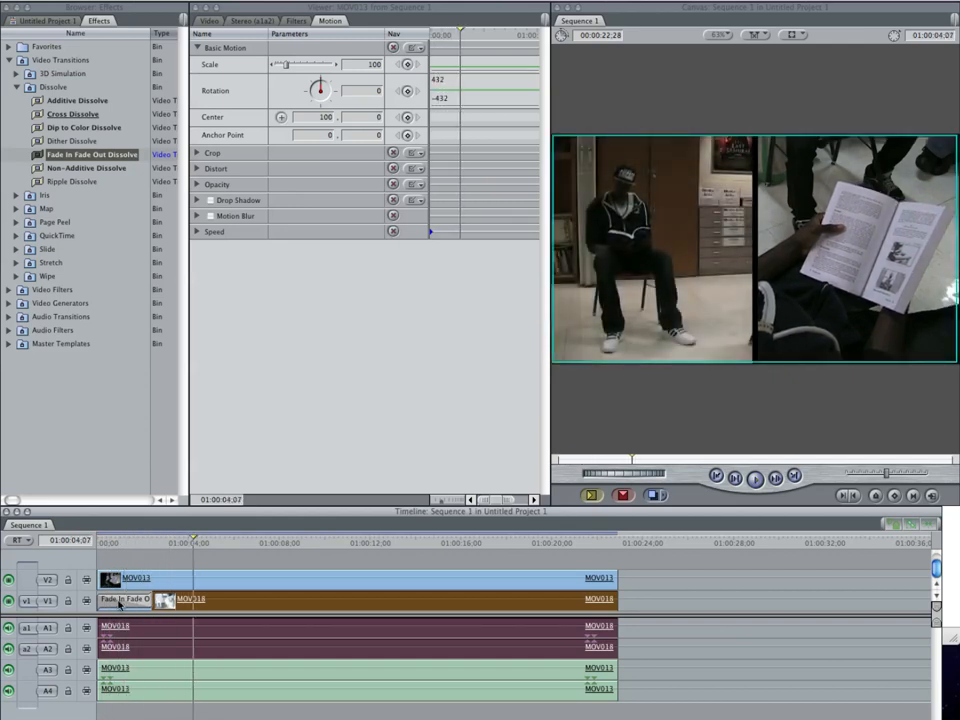
Delete the Fade In Fade Out Dissolve from the start of MOV018 and render the sequence again
{"action": "left_click", "coordinate": [117, 604]}
{"action": "key", "text": "Delete"}
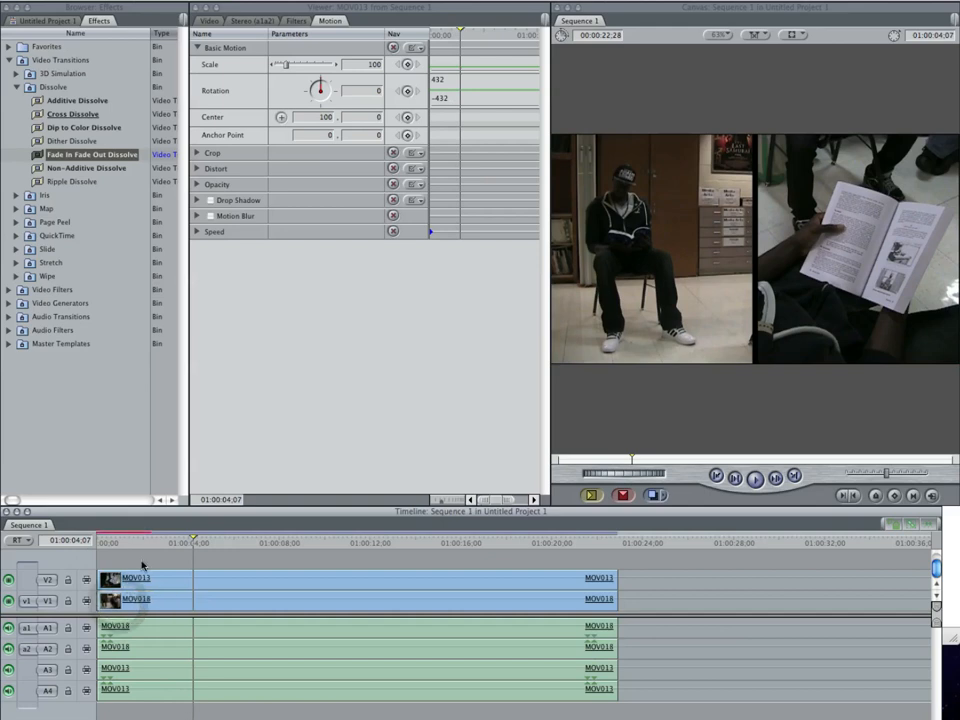
{"action": "key", "text": "super+r"}
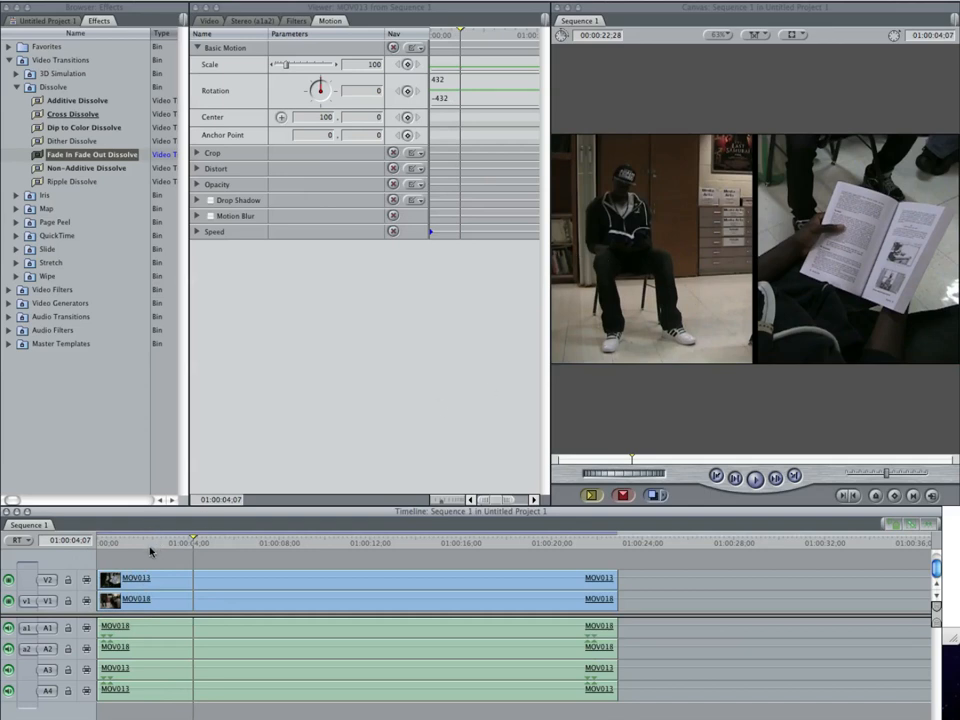
Open MOV013 from the sequence and examine its garbage matte points and motion settings
{"action": "double_click", "coordinate": [158, 578]}
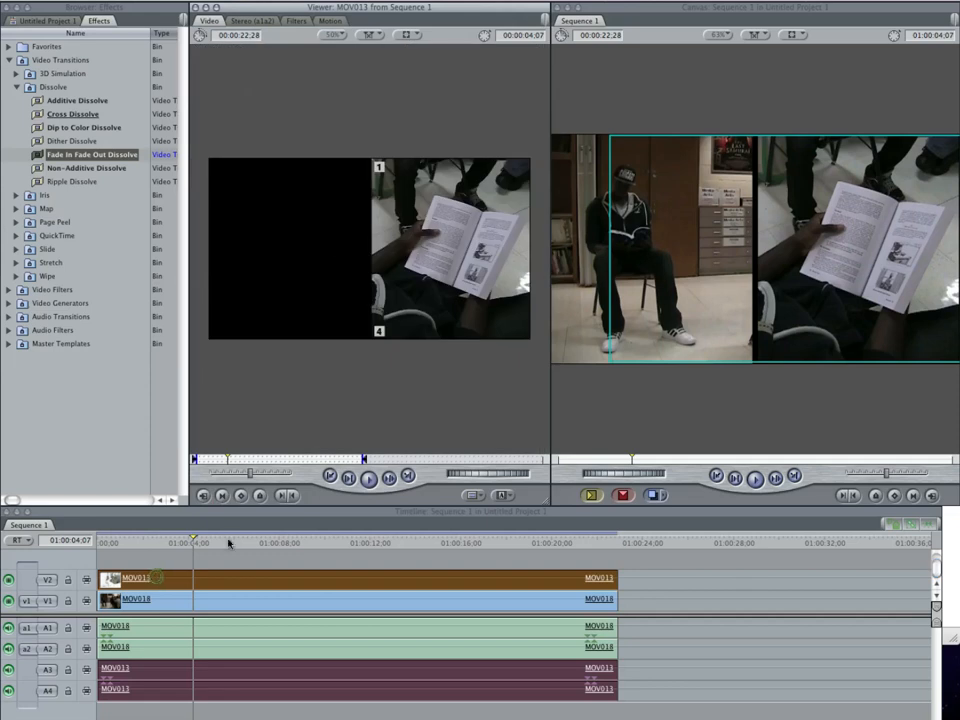
{"action": "left_click", "coordinate": [331, 20]}
{"action": "left_click", "coordinate": [296, 20]}
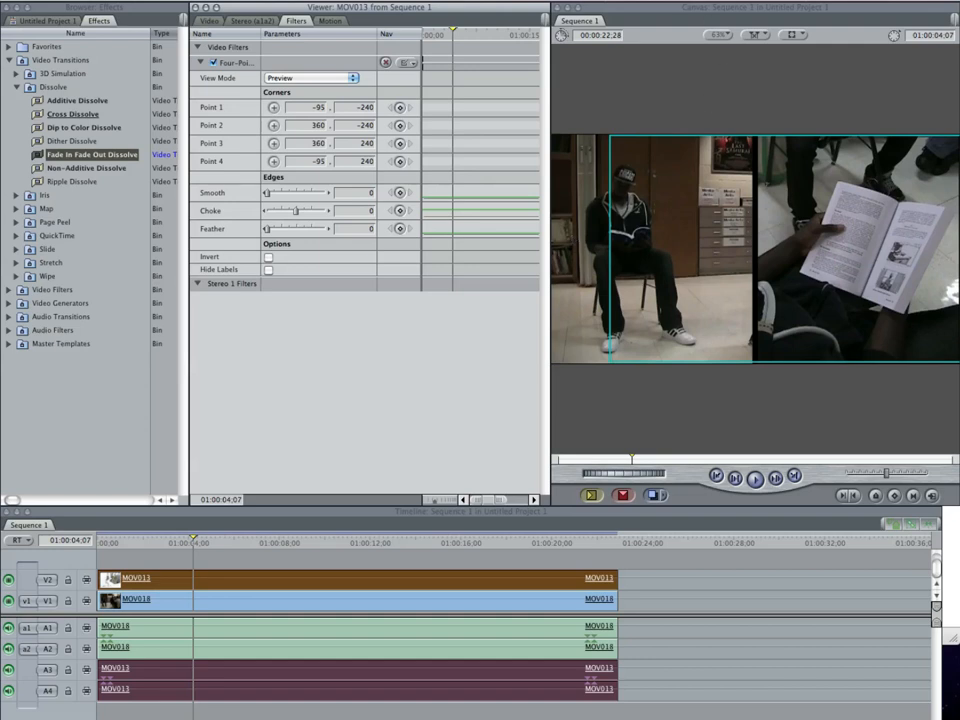
{"action": "left_click", "coordinate": [331, 21]}
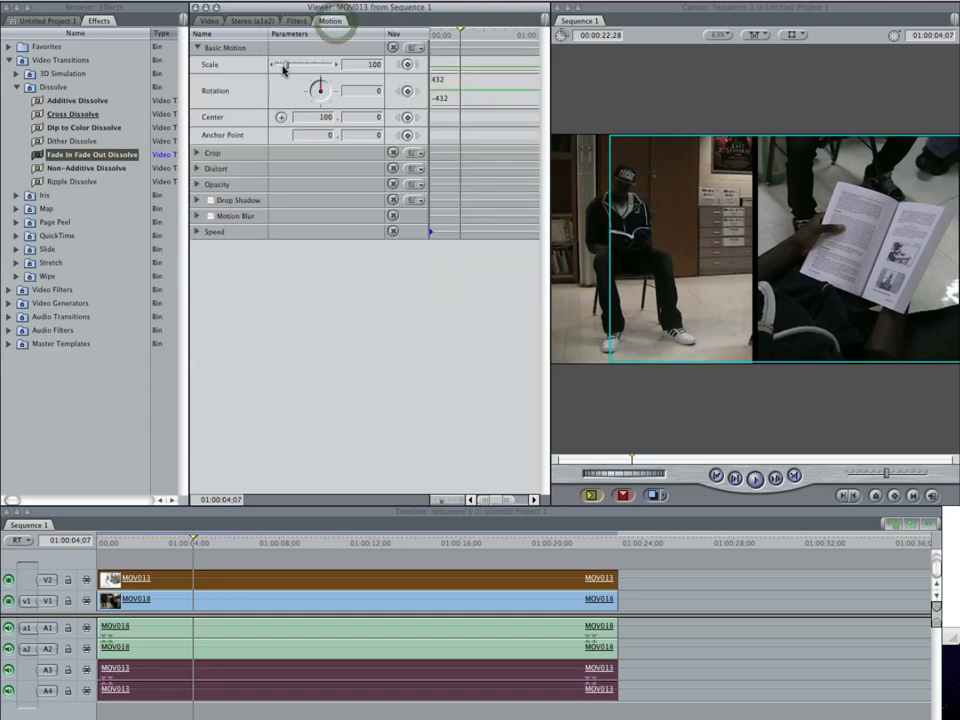